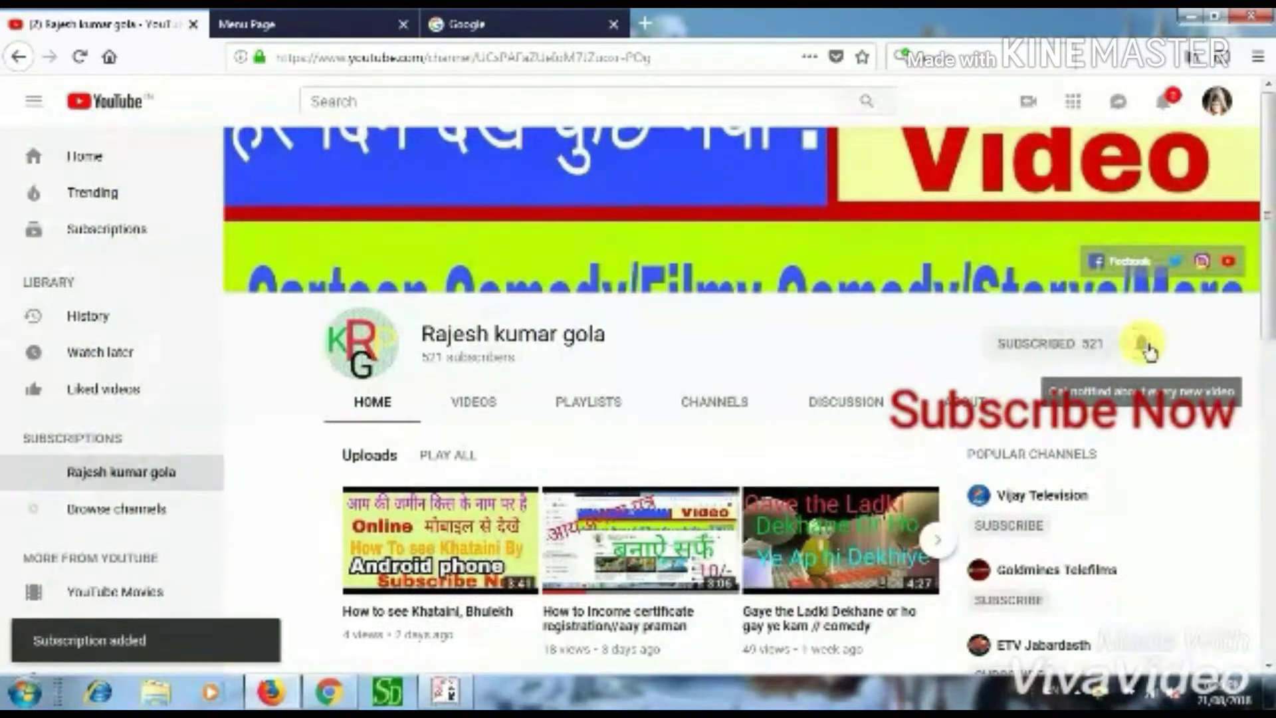
# - Subscribe to the YouTube channel and enable notifications for every new video
pyautogui.click(1143, 344)
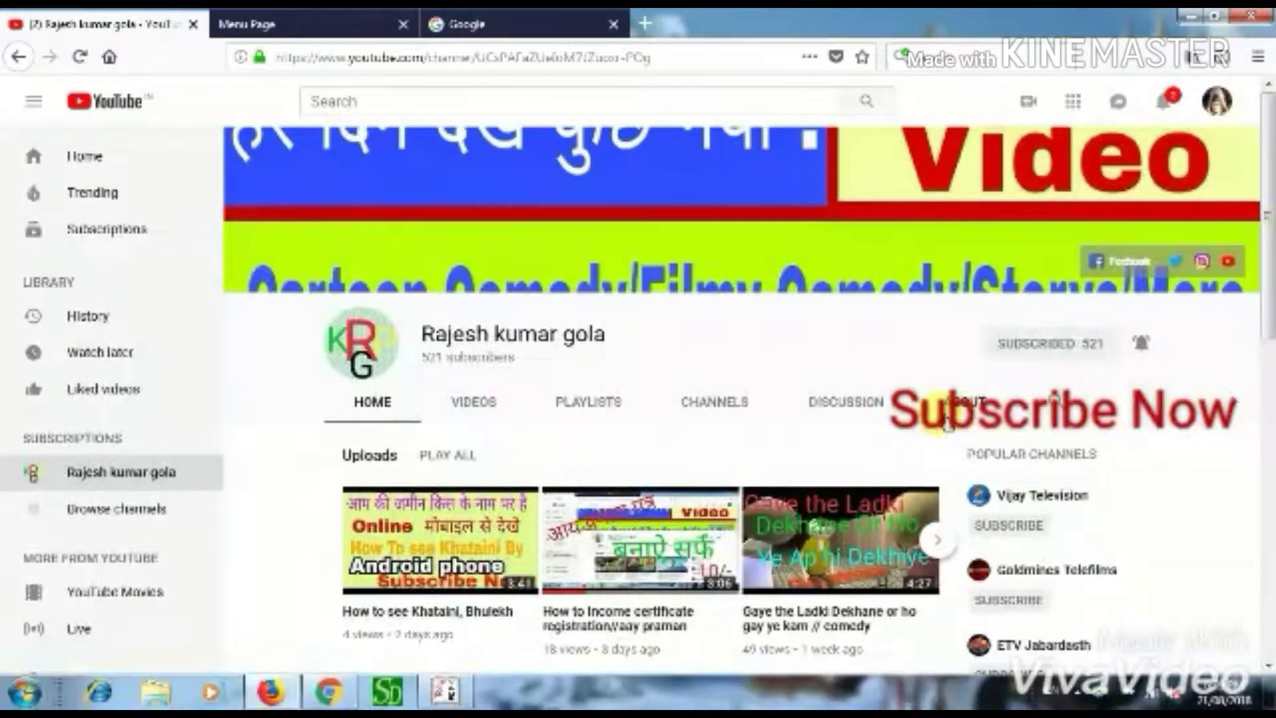
# - In Google, type CITI and search using the 'citizen service' suggestion
pyautogui.click(544, 27)
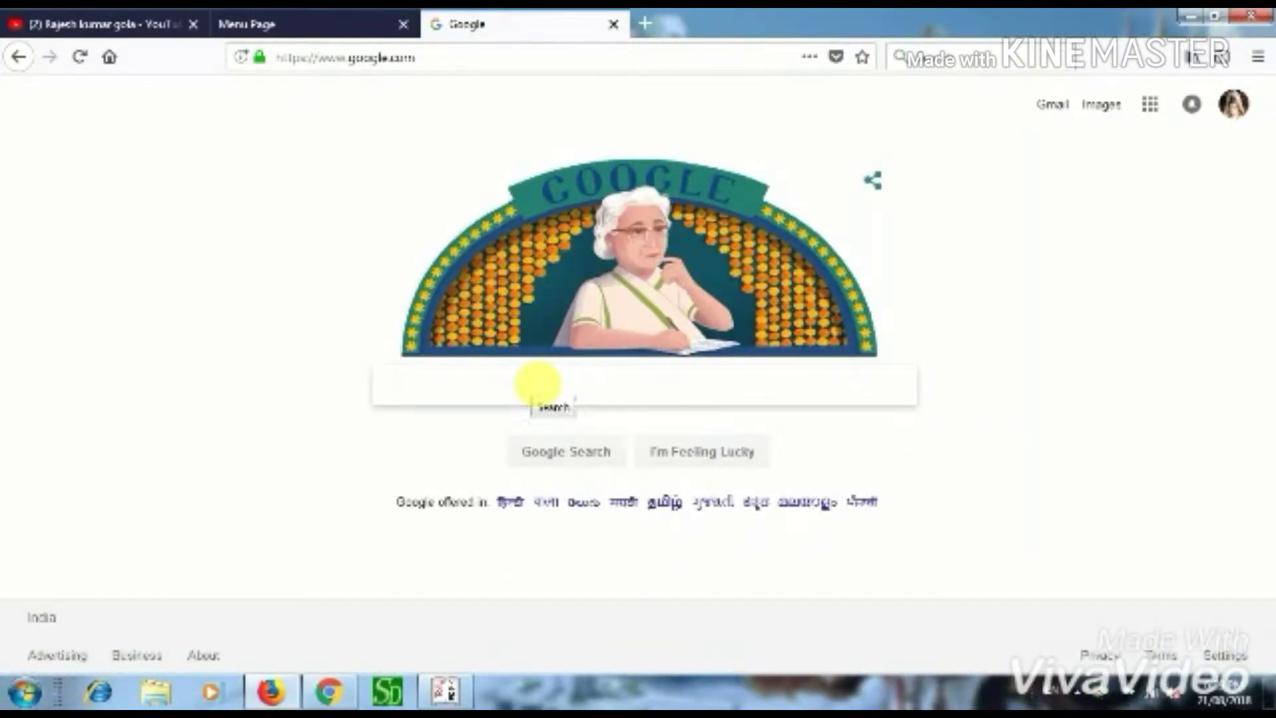
pyautogui.write('CITI')
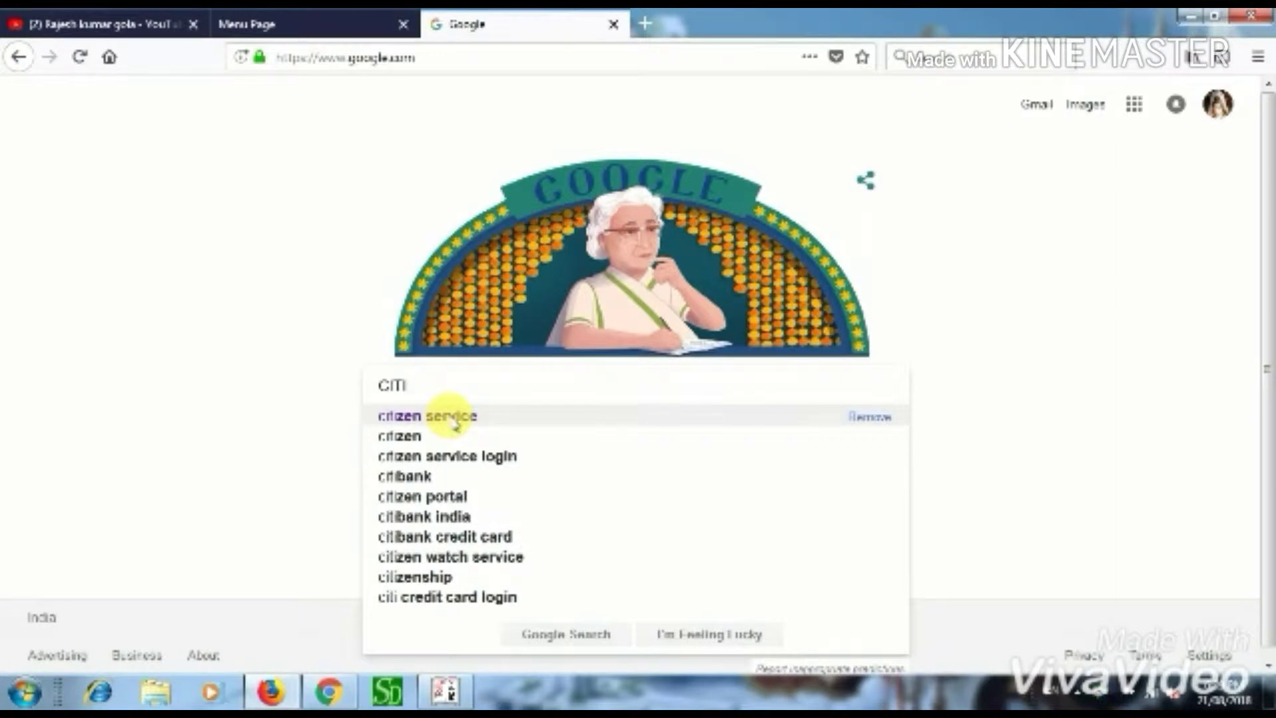
pyautogui.click(452, 416)
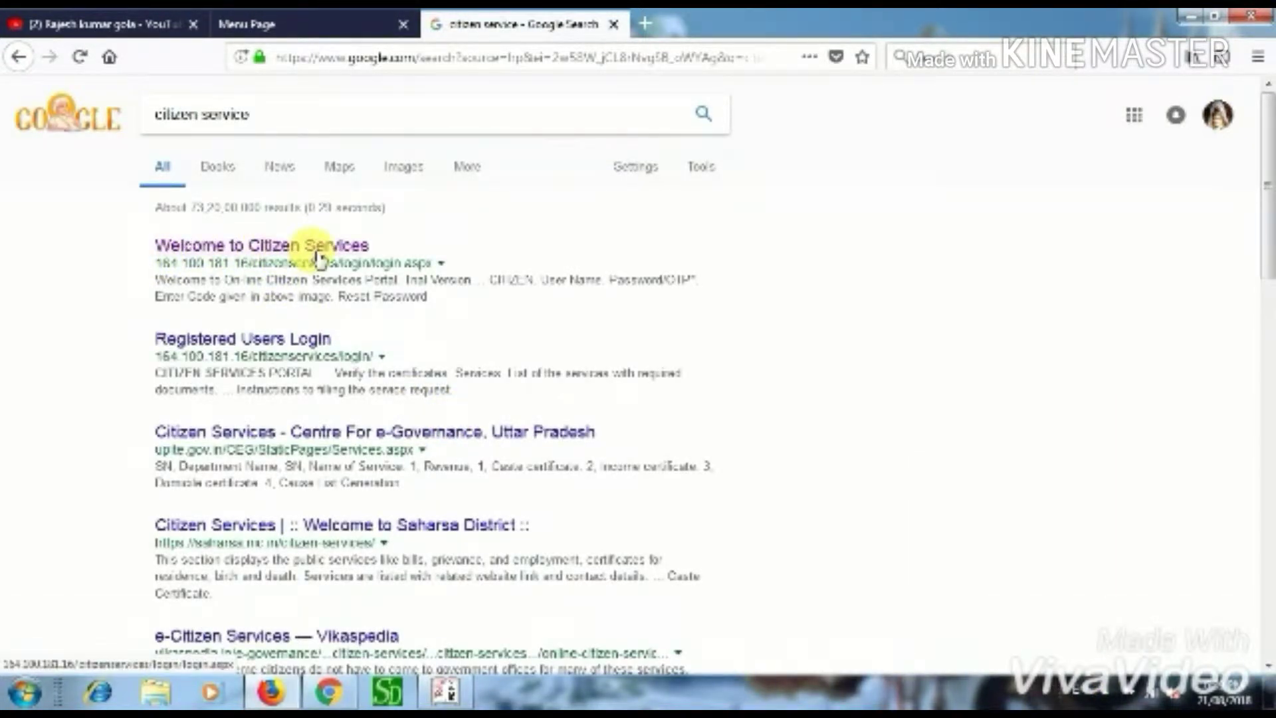
# - Open the 'Welcome to Citizen Services' login page with Login Type CITIZEN and visit the credential fields
pyautogui.click(317, 255)
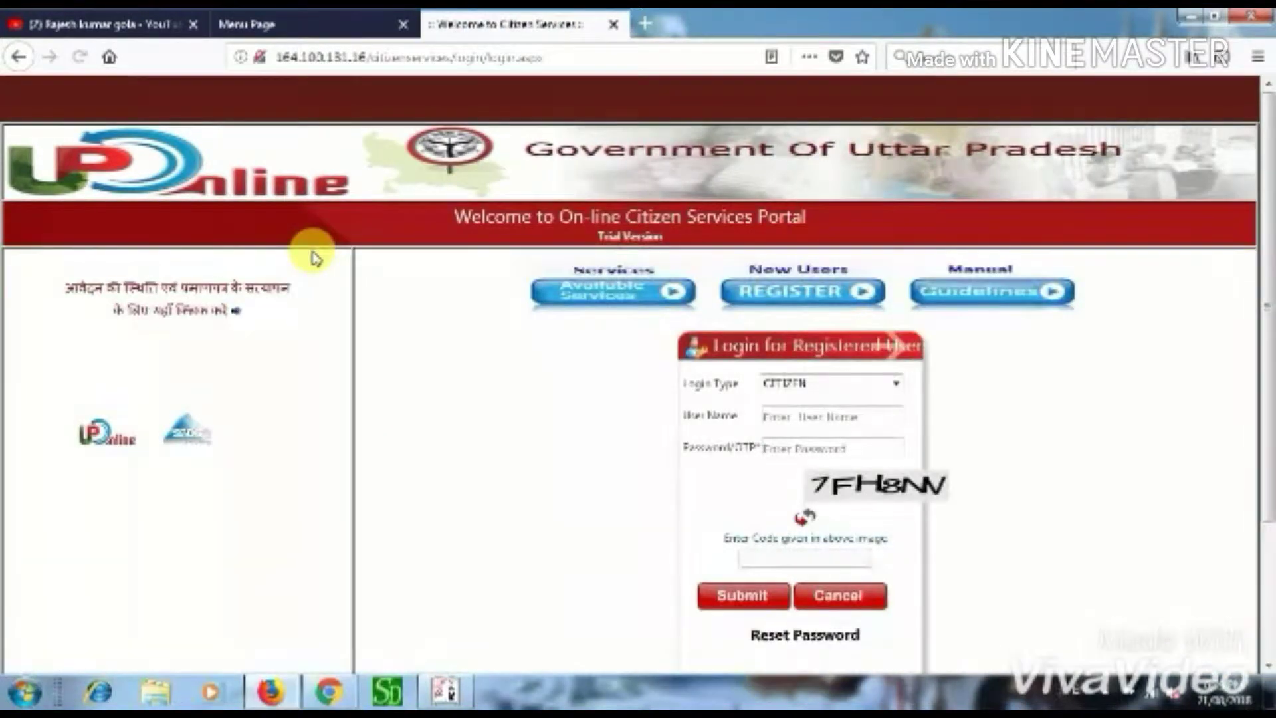
pyautogui.click(824, 385)
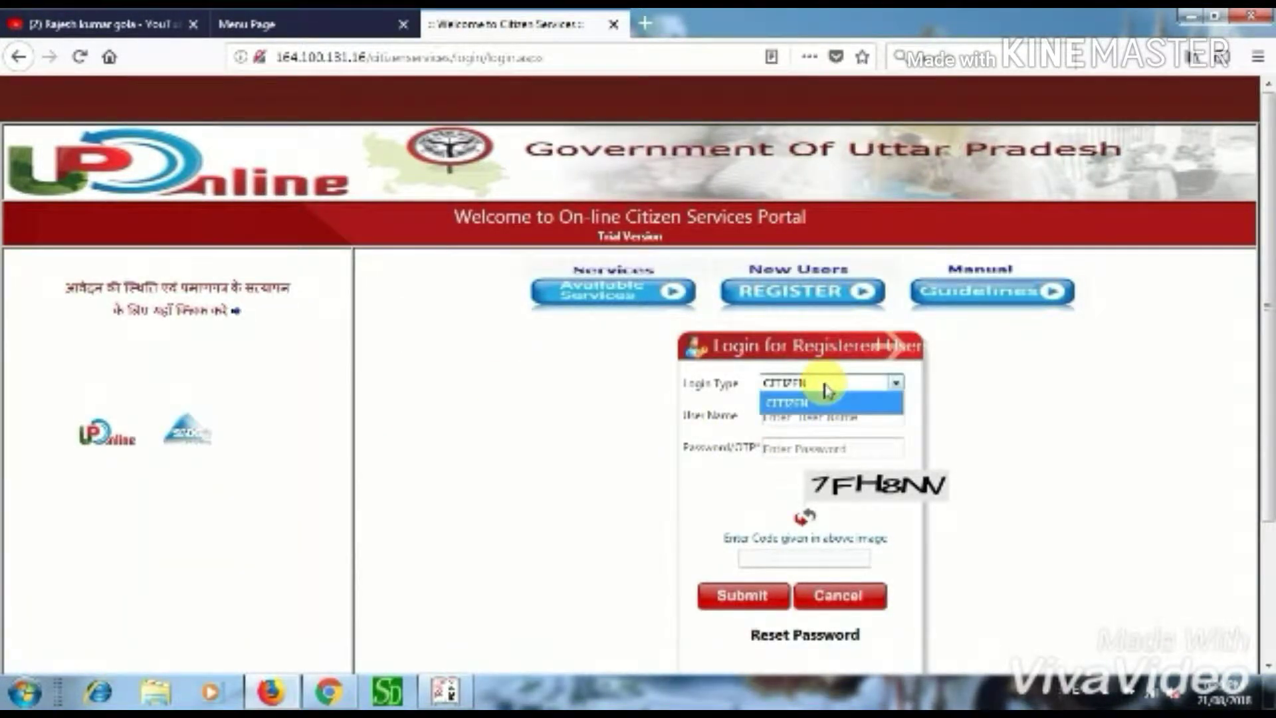
pyautogui.click(811, 402)
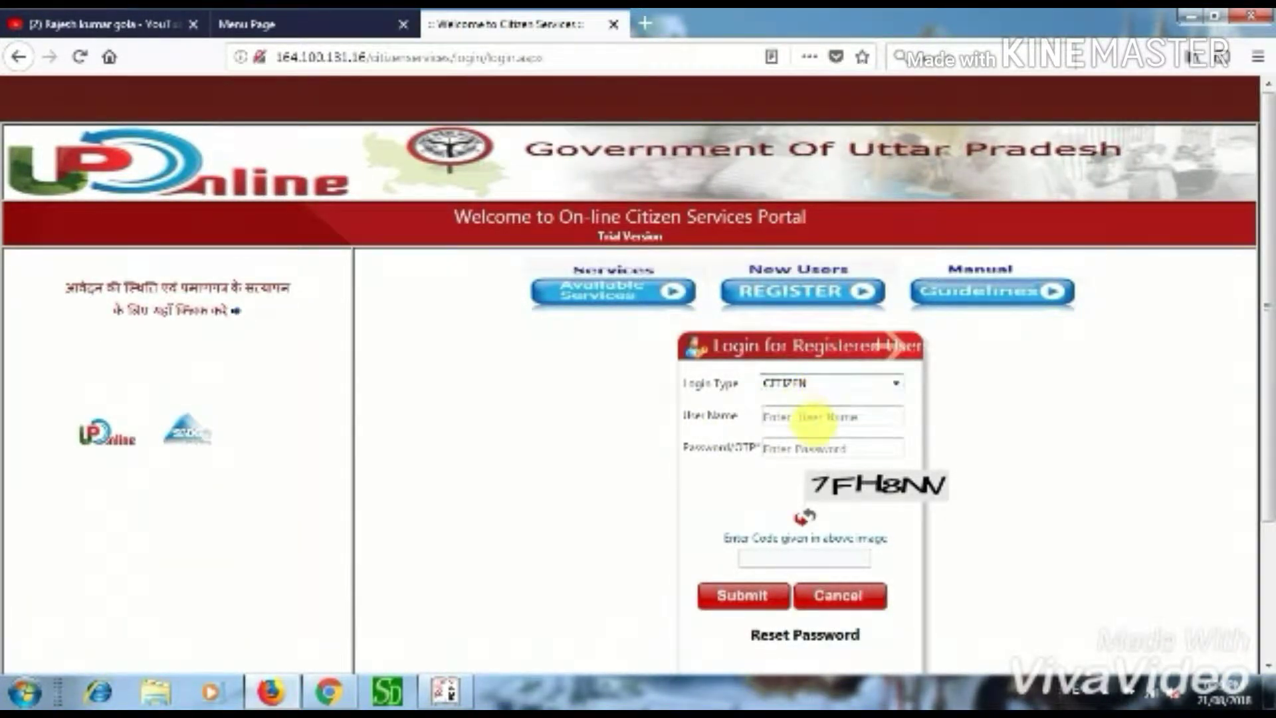
pyautogui.click(815, 416)
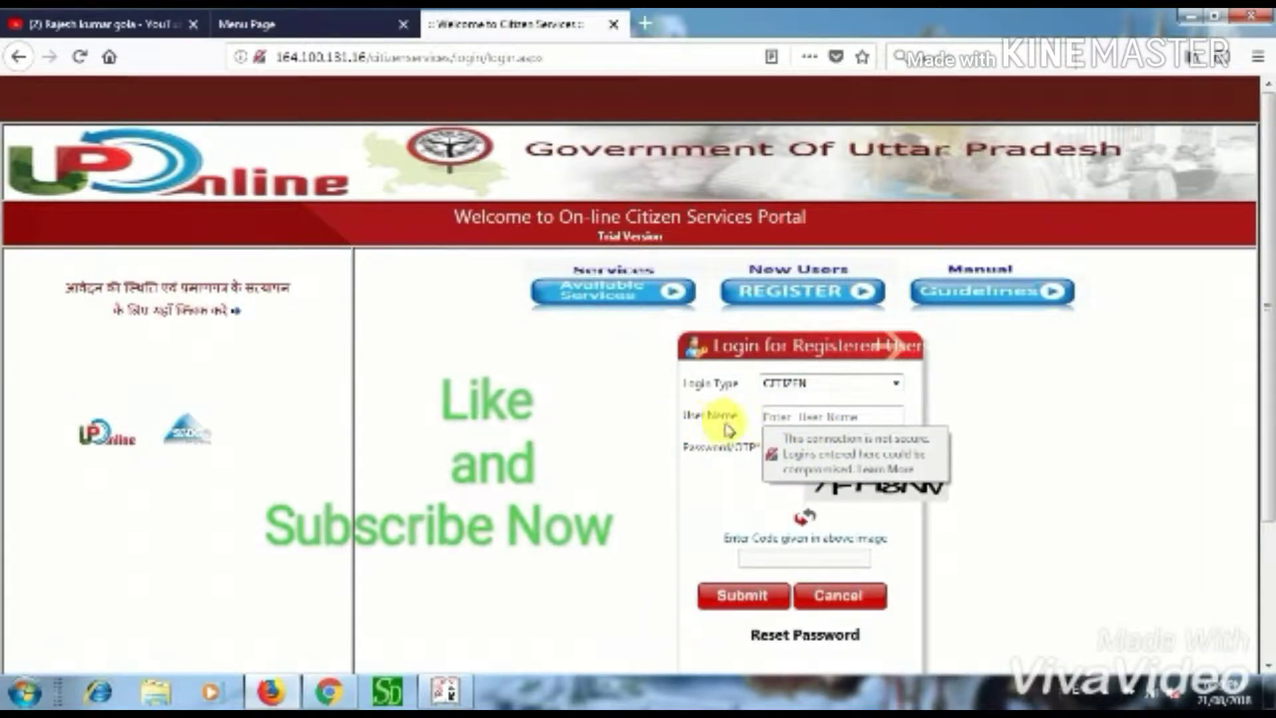
pyautogui.click(806, 450)
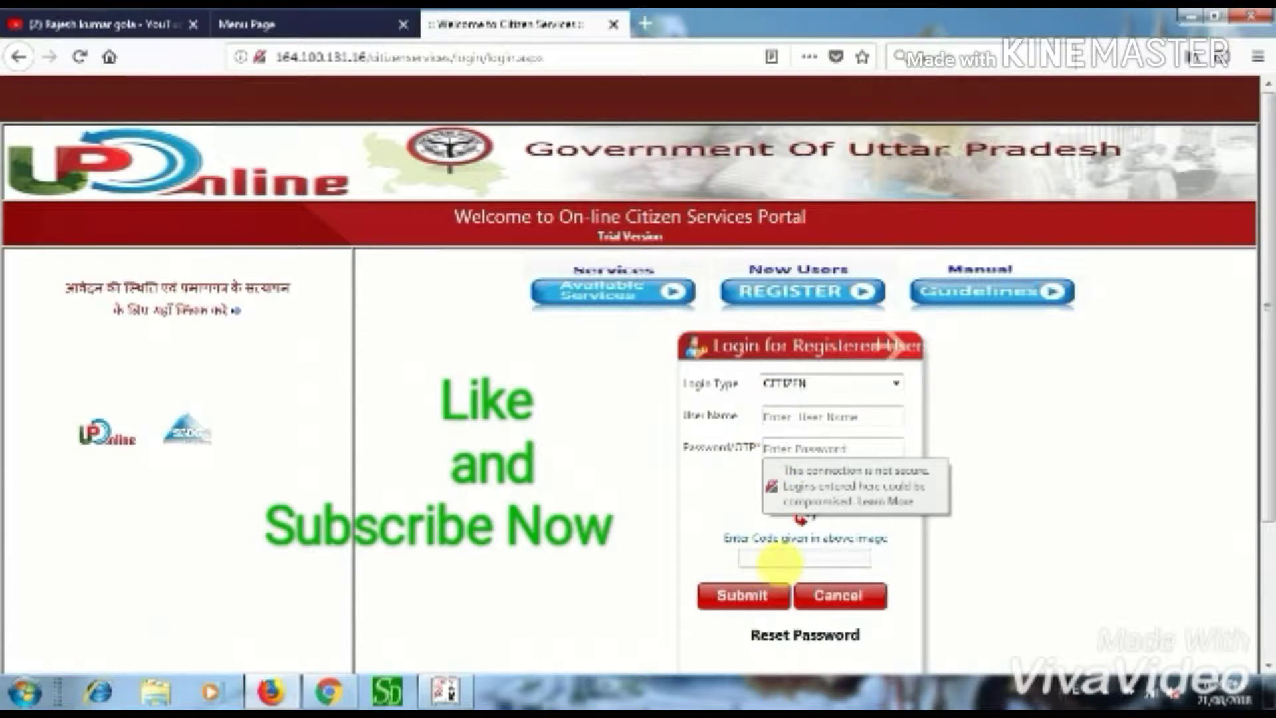
pyautogui.click(779, 562)
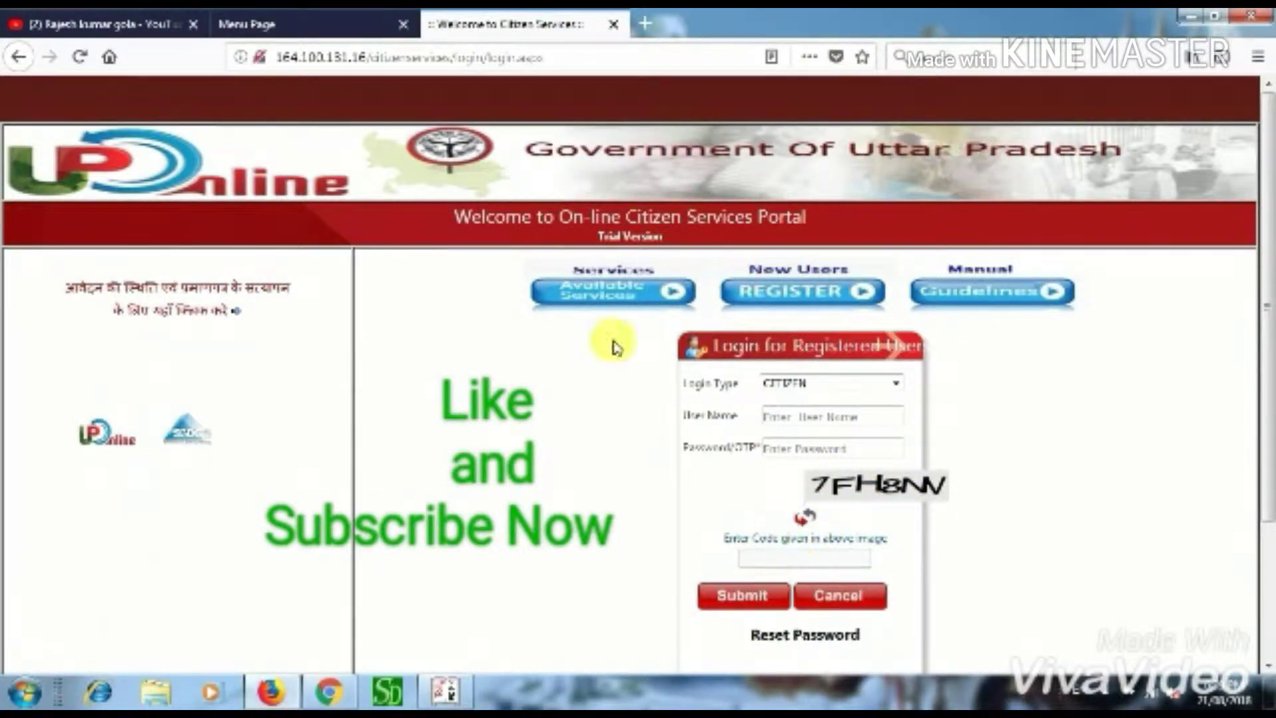
# - From the logged-in Menu Page, start a new application and choose the जाति प्रमाण पत्र service
pyautogui.click(336, 24)
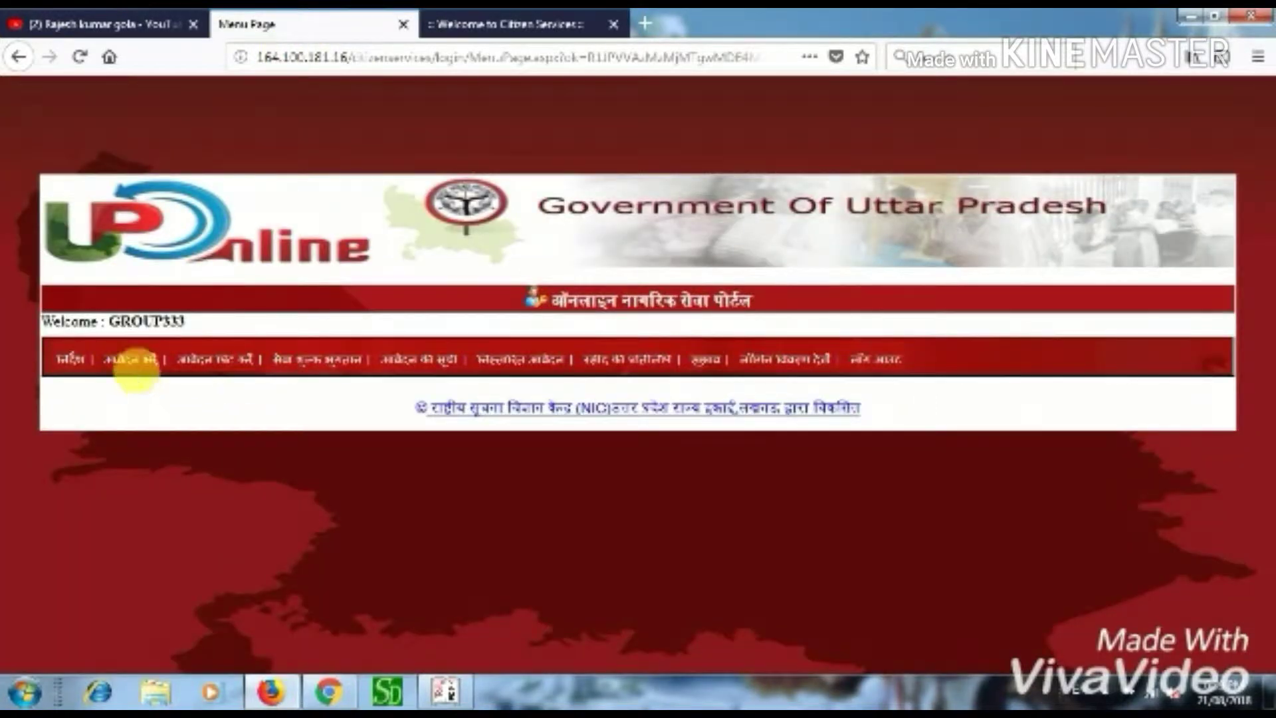
pyautogui.click(141, 373)
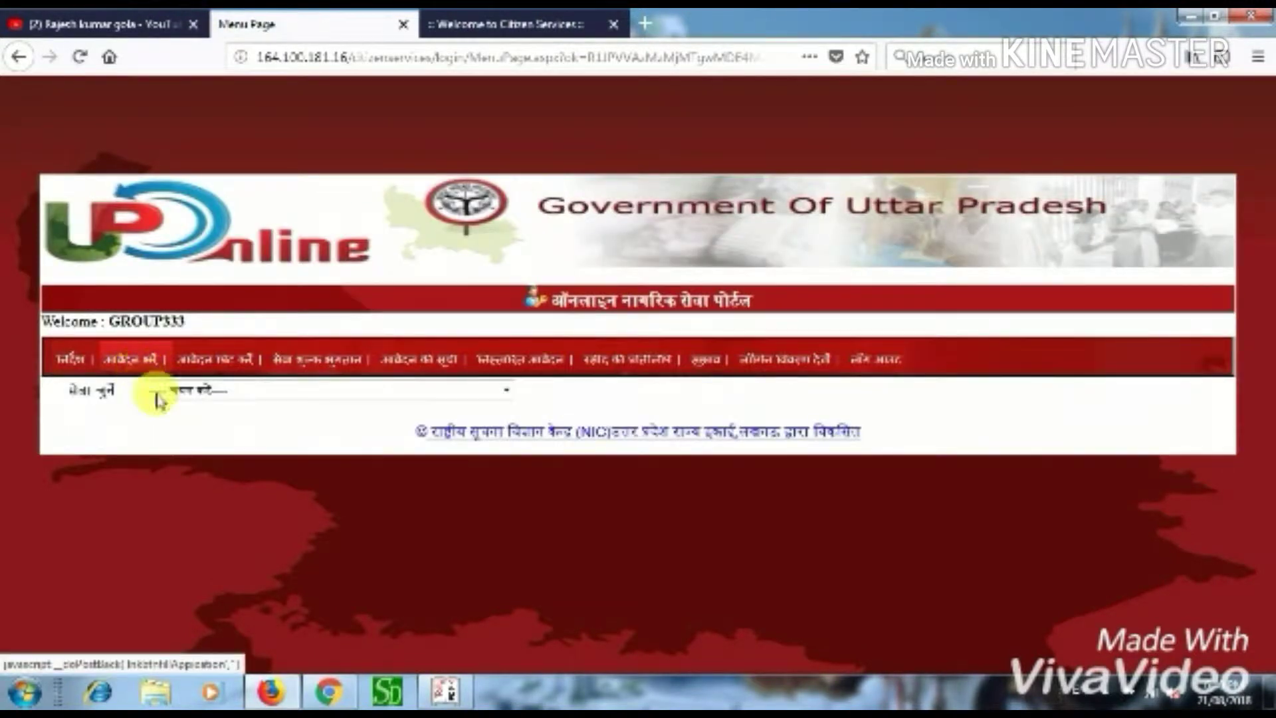
pyautogui.click(219, 392)
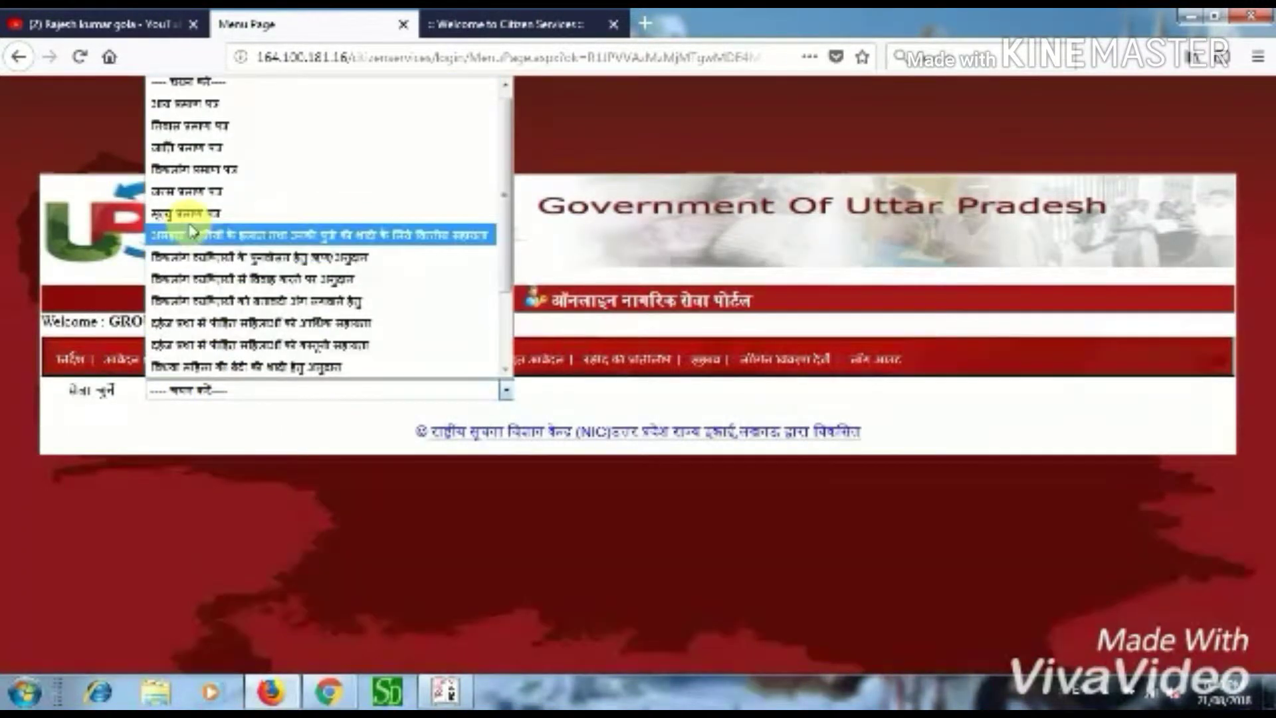
pyautogui.click(177, 147)
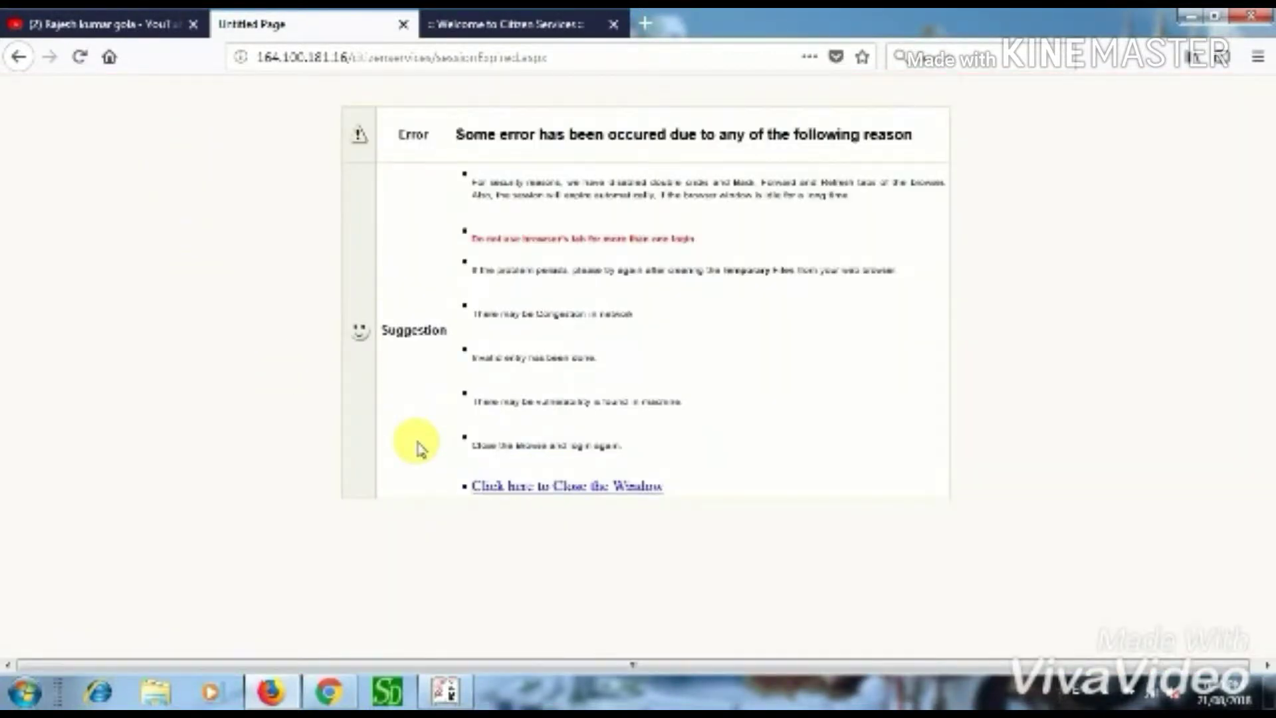
# - Close the session error window, reselect जाति प्रमाण पत्र and open its application form
pyautogui.click(560, 488)
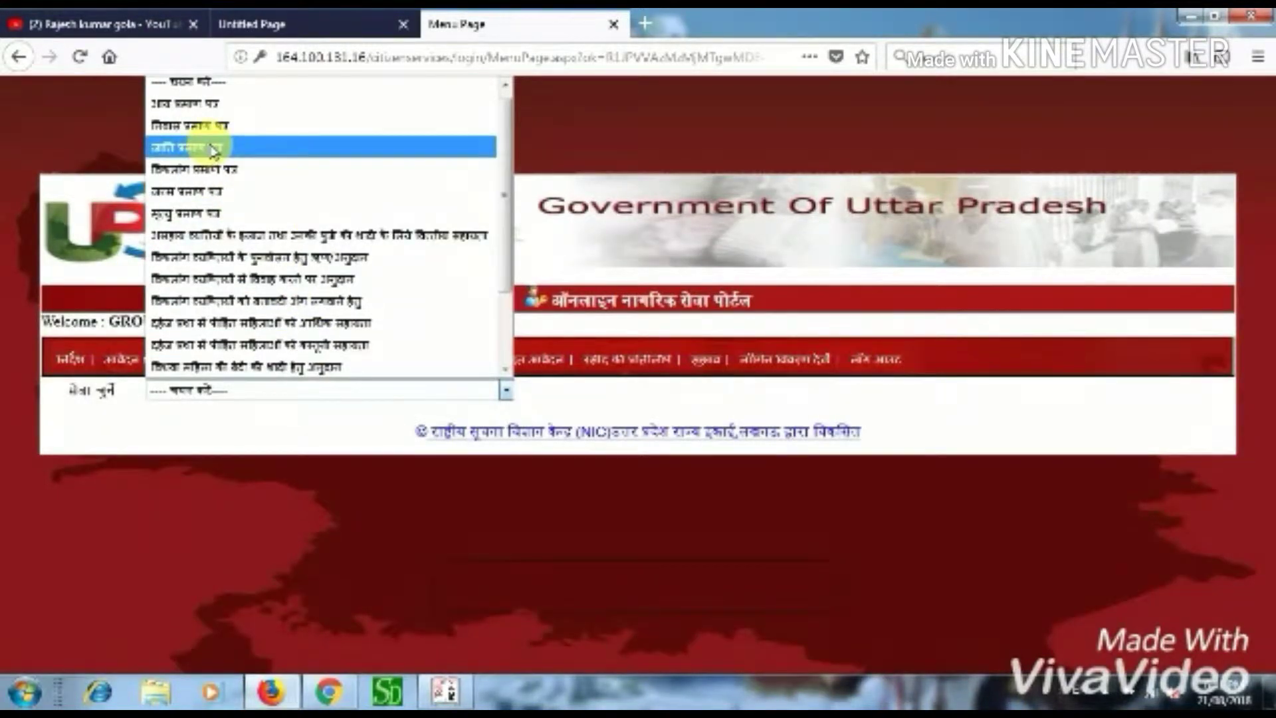
pyautogui.click(213, 149)
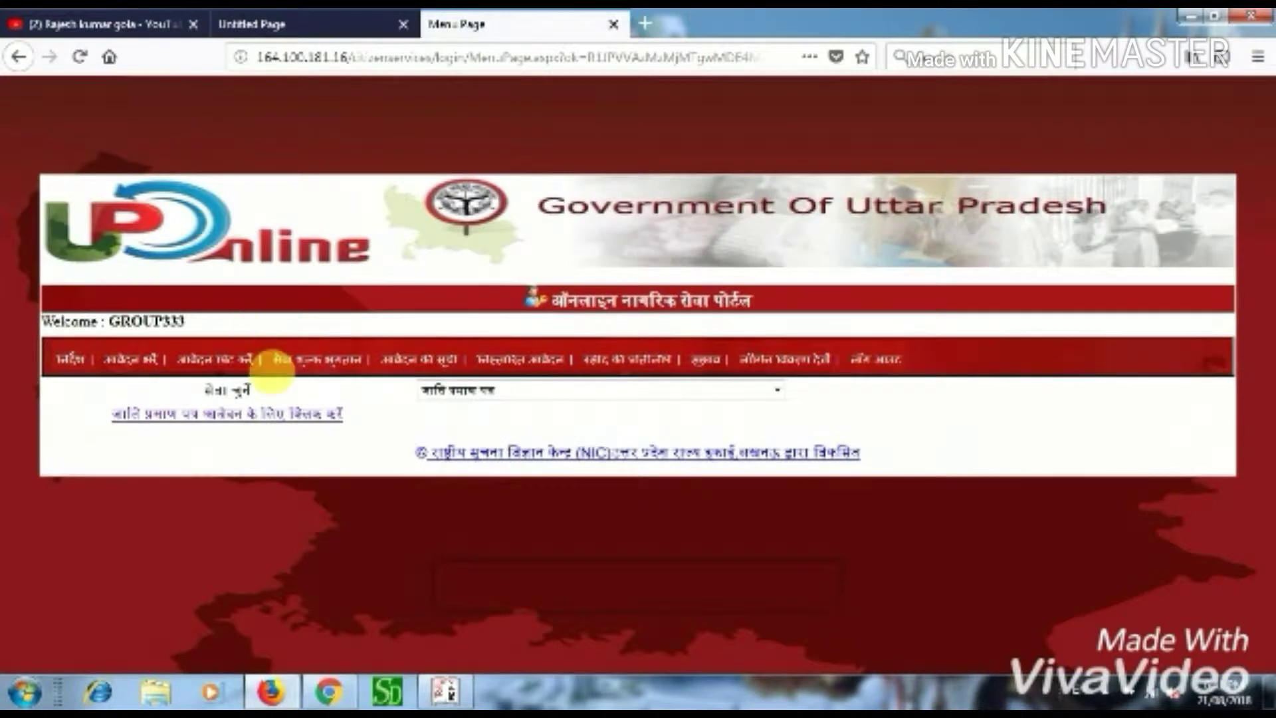
pyautogui.click(249, 414)
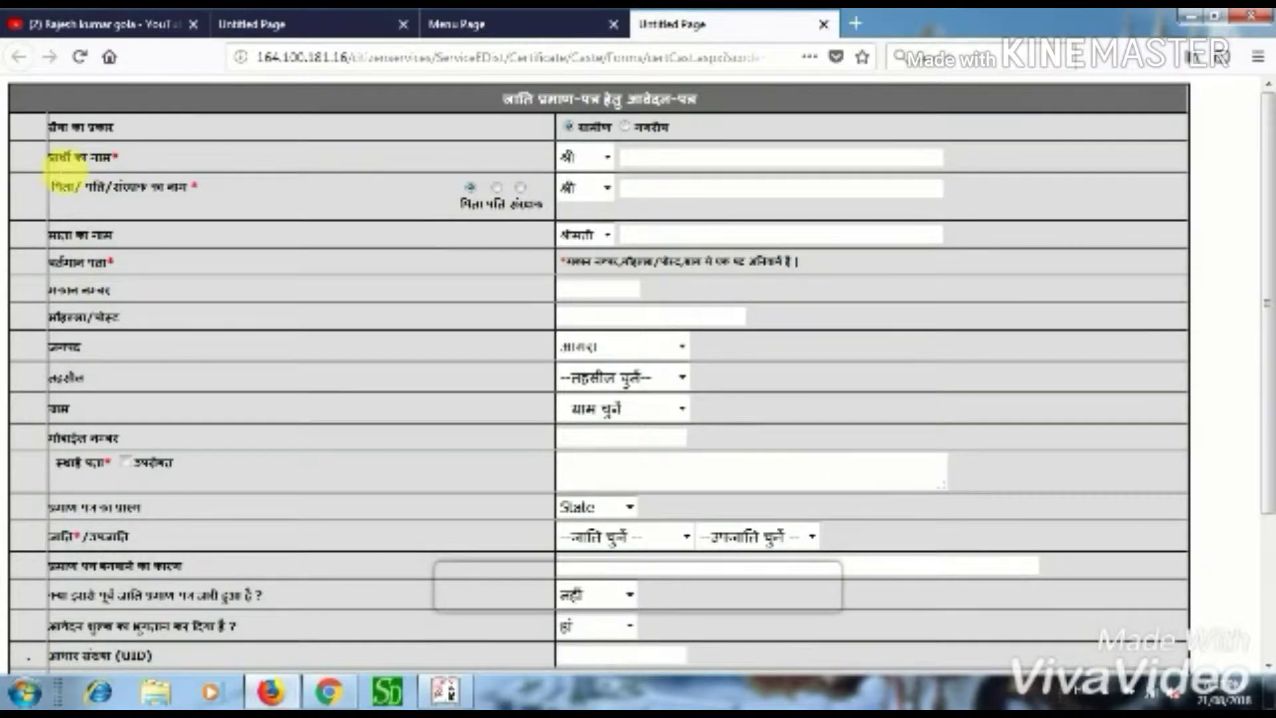
# - Enter the applicant's name, then the father's name in Hindi with title श्री
pyautogui.click(667, 163)
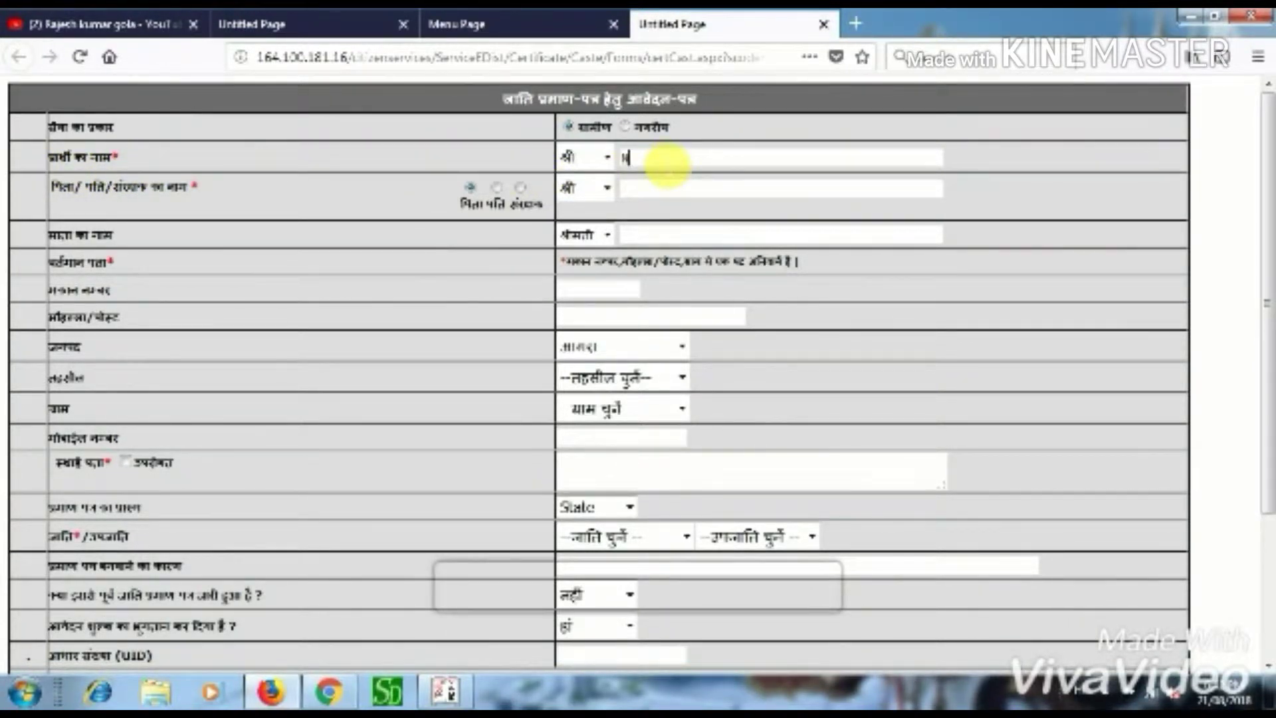
pyautogui.write('NEERAJ')
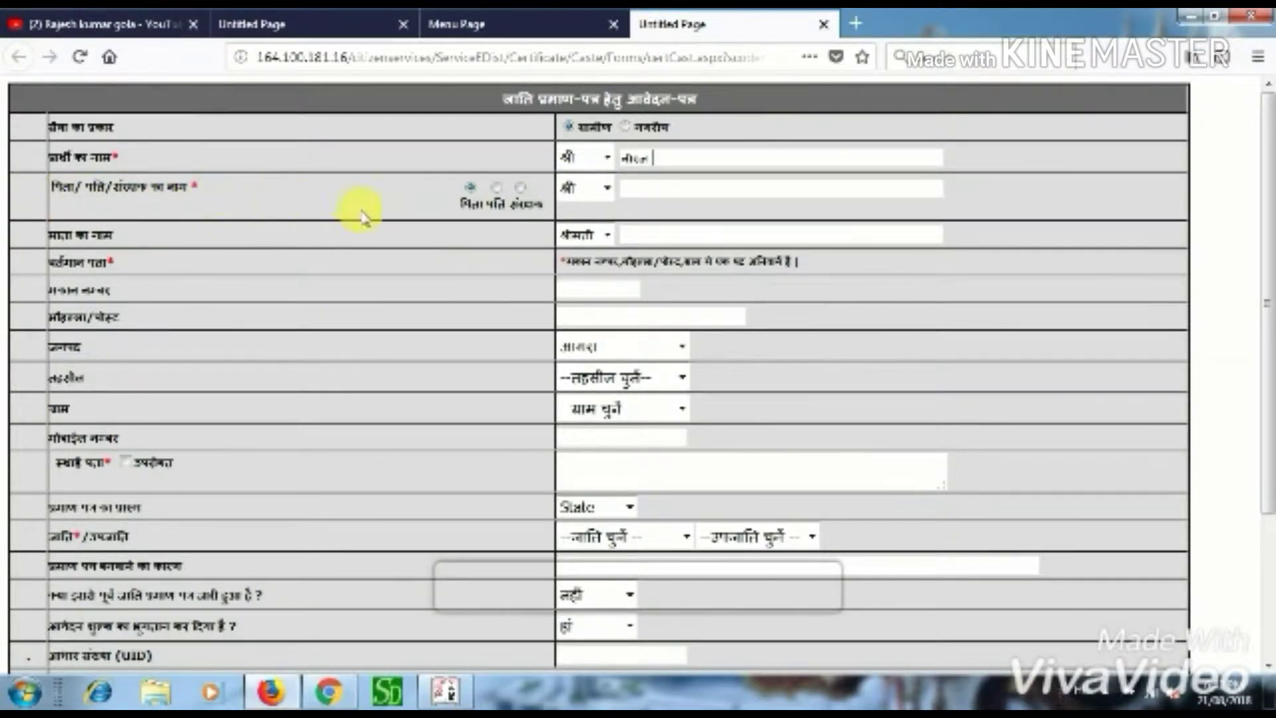
pyautogui.click(496, 189)
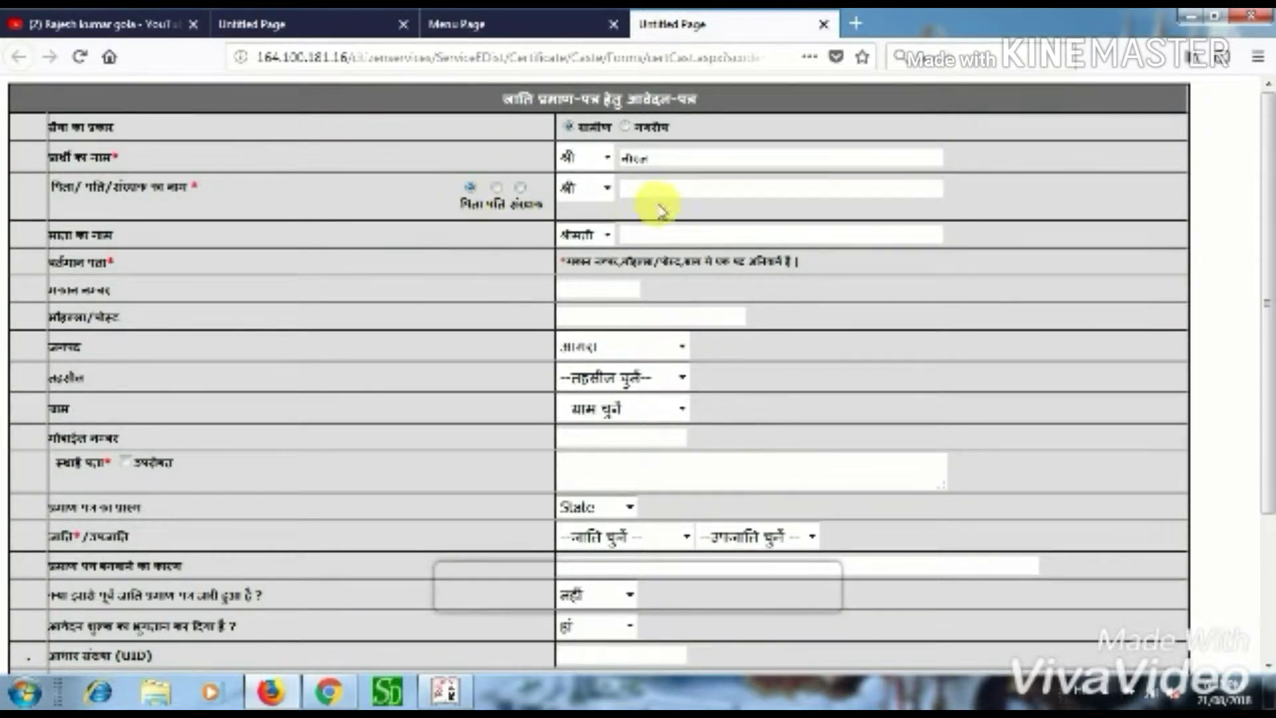
pyautogui.click(607, 191)
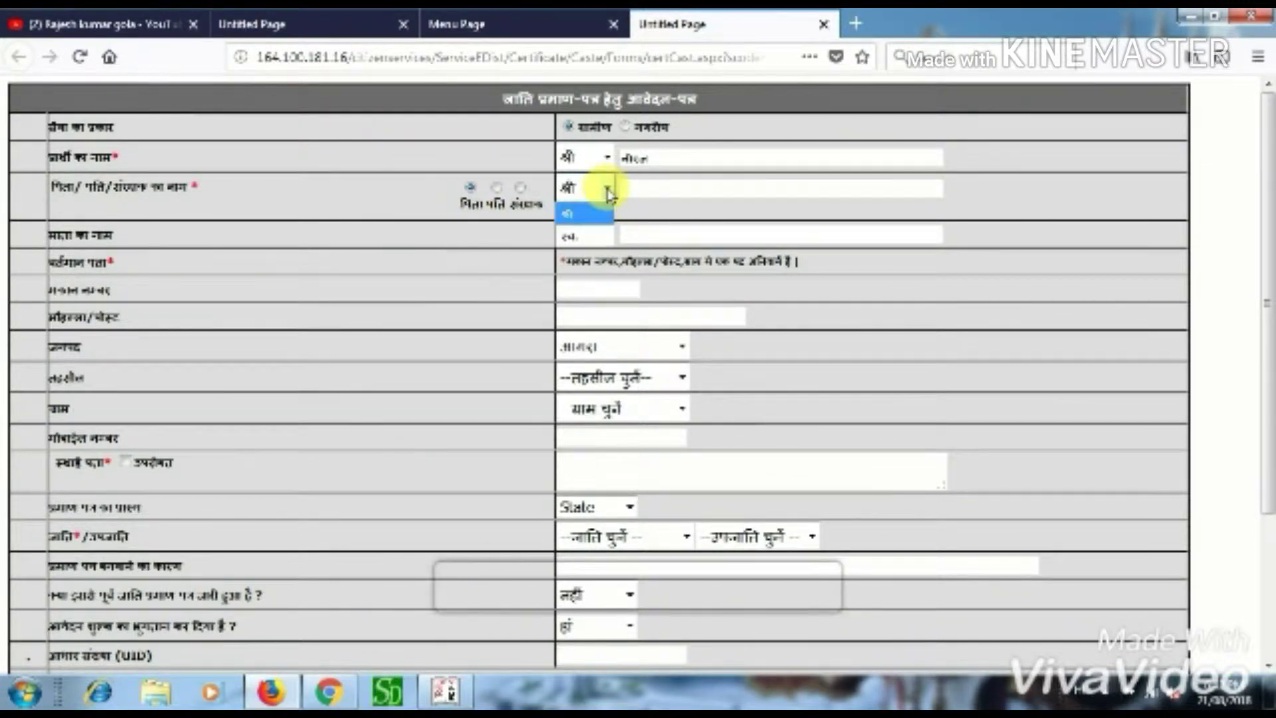
pyautogui.click(596, 204)
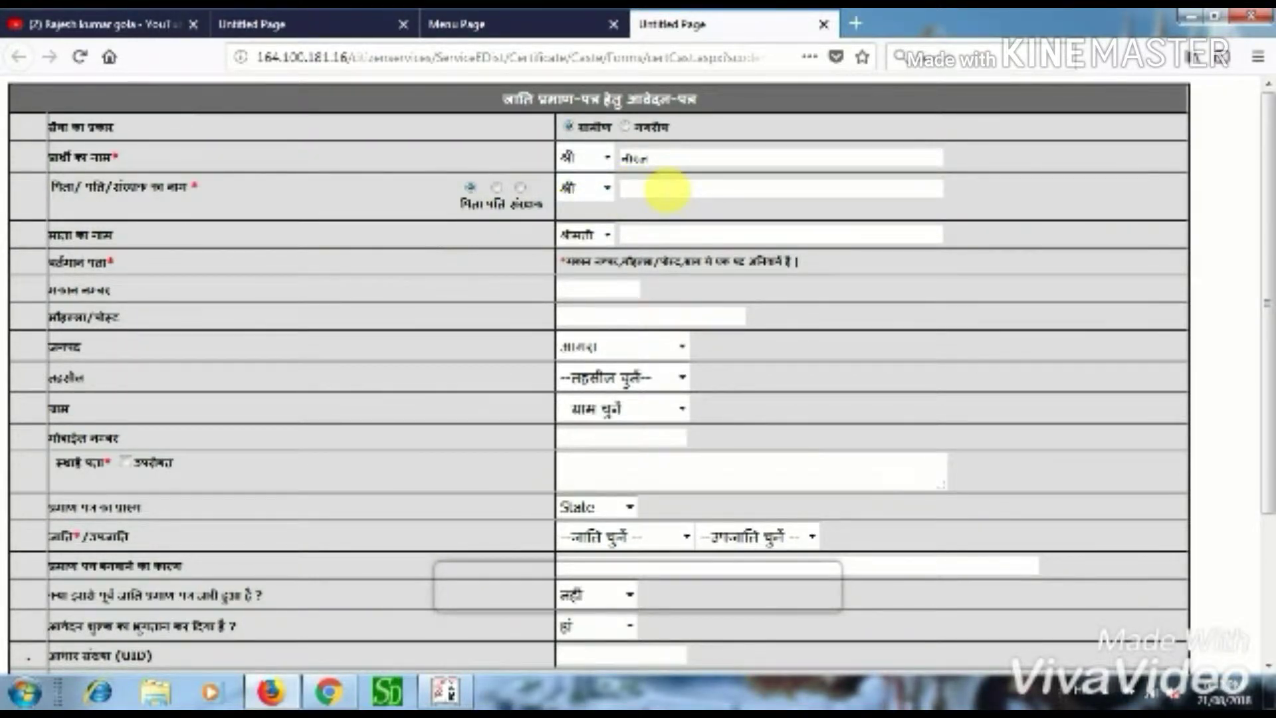
pyautogui.write('sur')
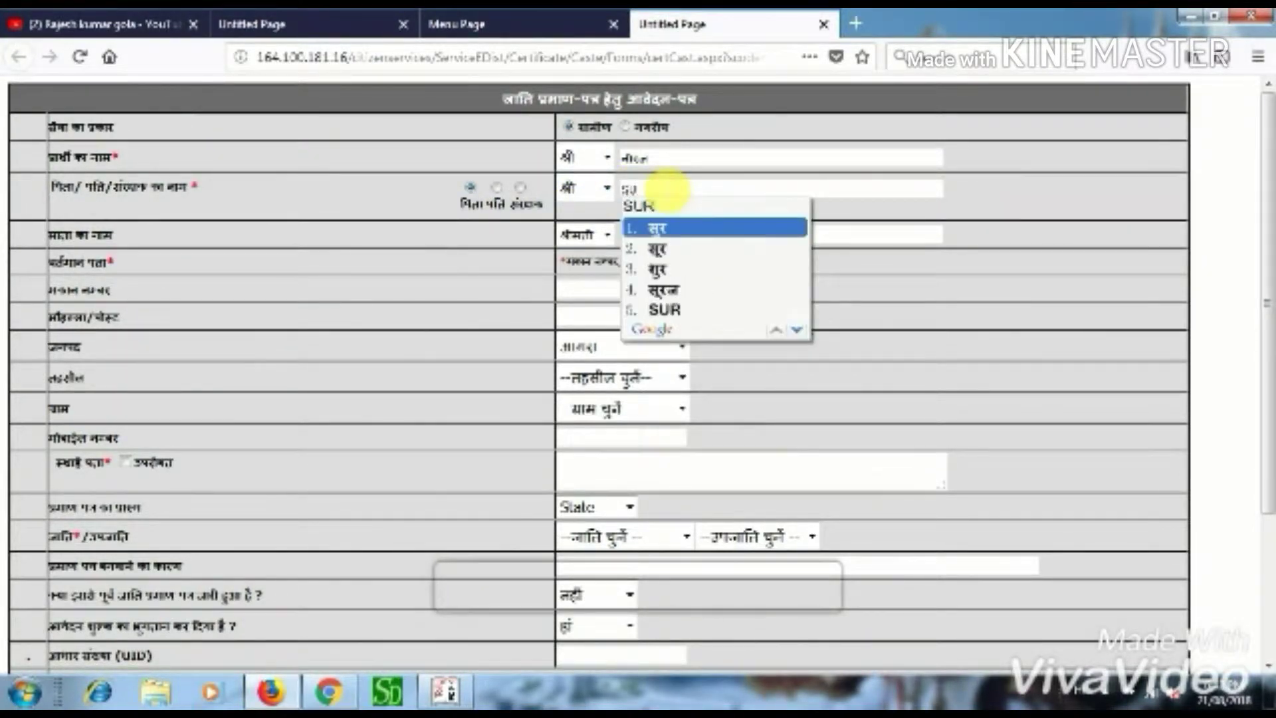
pyautogui.write('aj')
pyautogui.press('space')
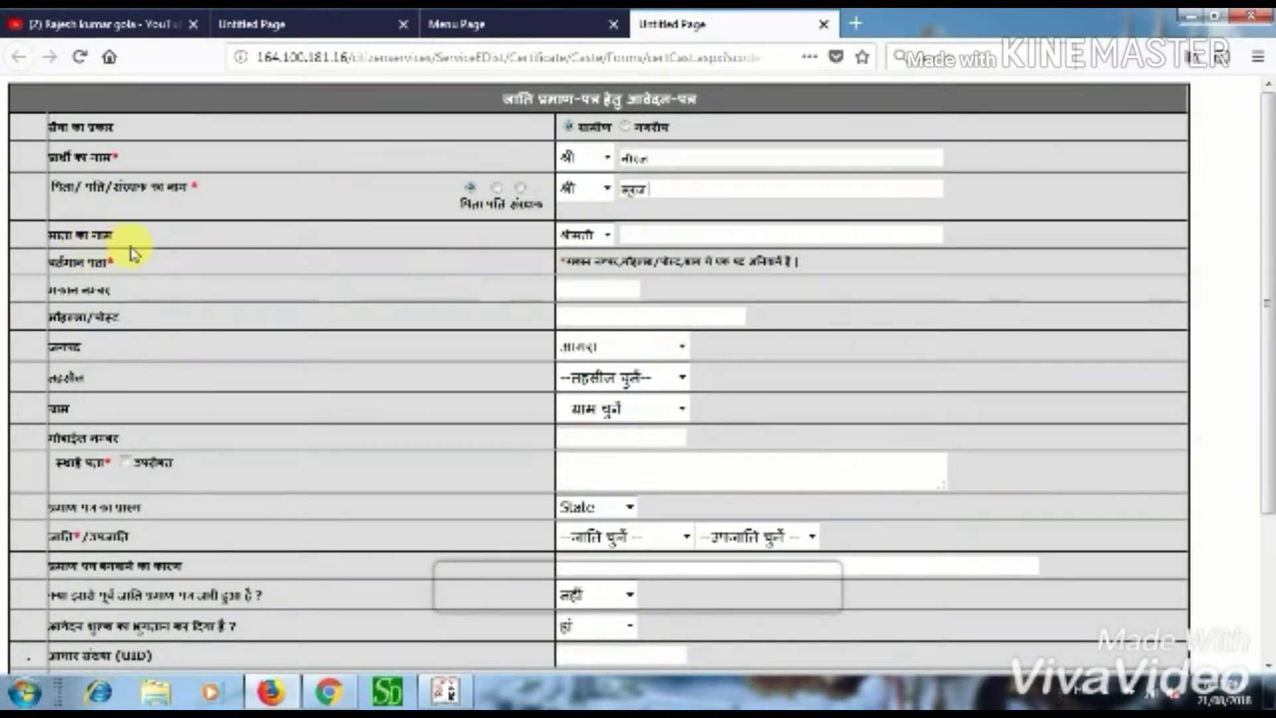
# - Enter the mother's name with title श्रीमती and house number 71
pyautogui.click(606, 235)
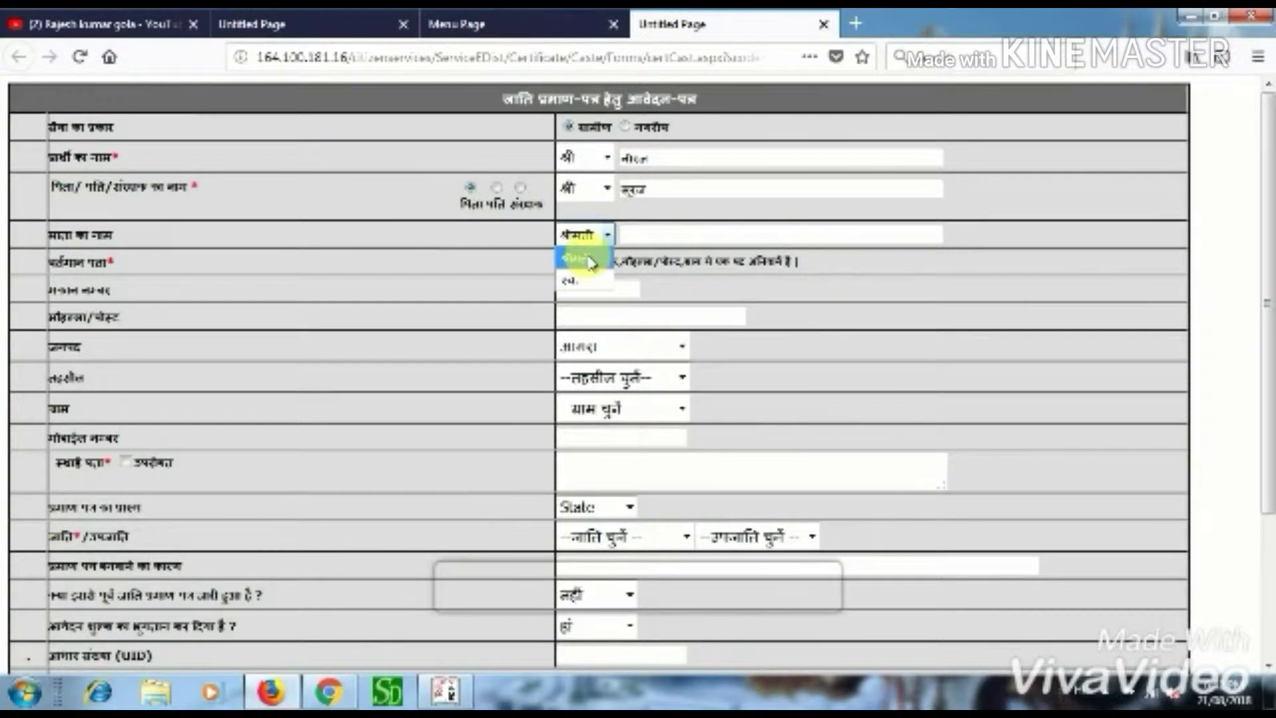
pyautogui.click(595, 257)
pyautogui.click(649, 235)
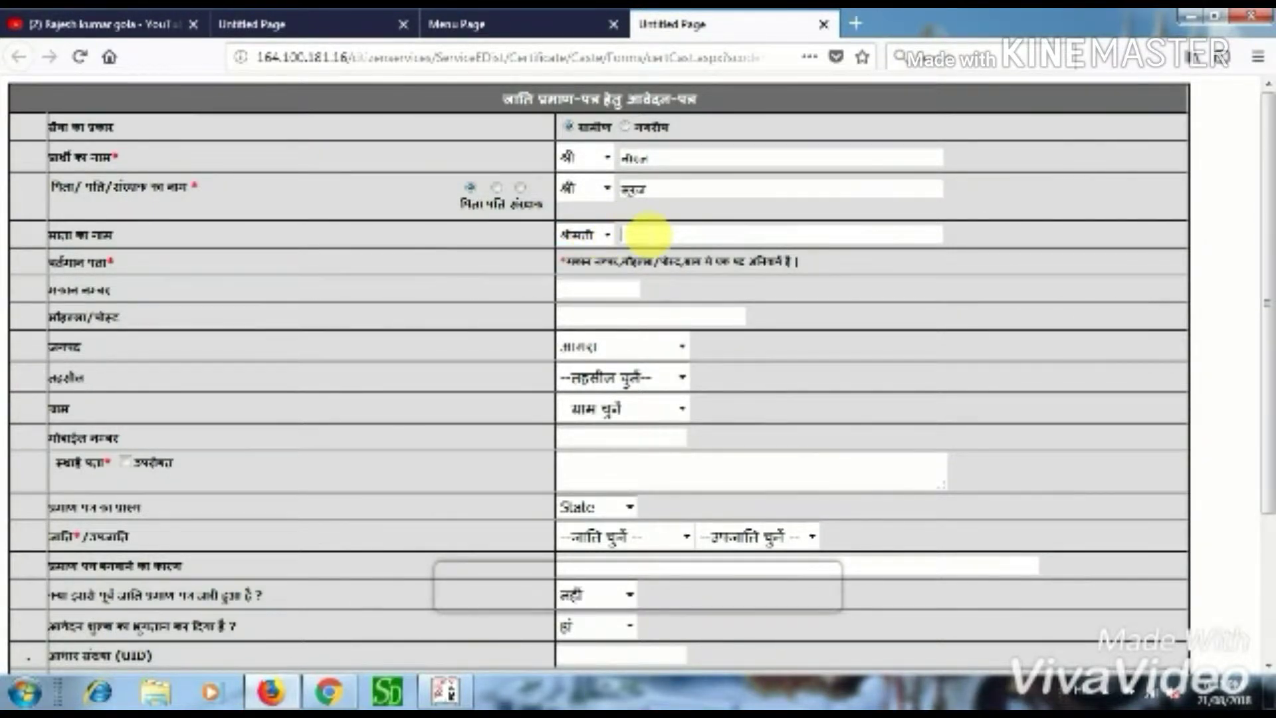
pyautogui.write('lee')
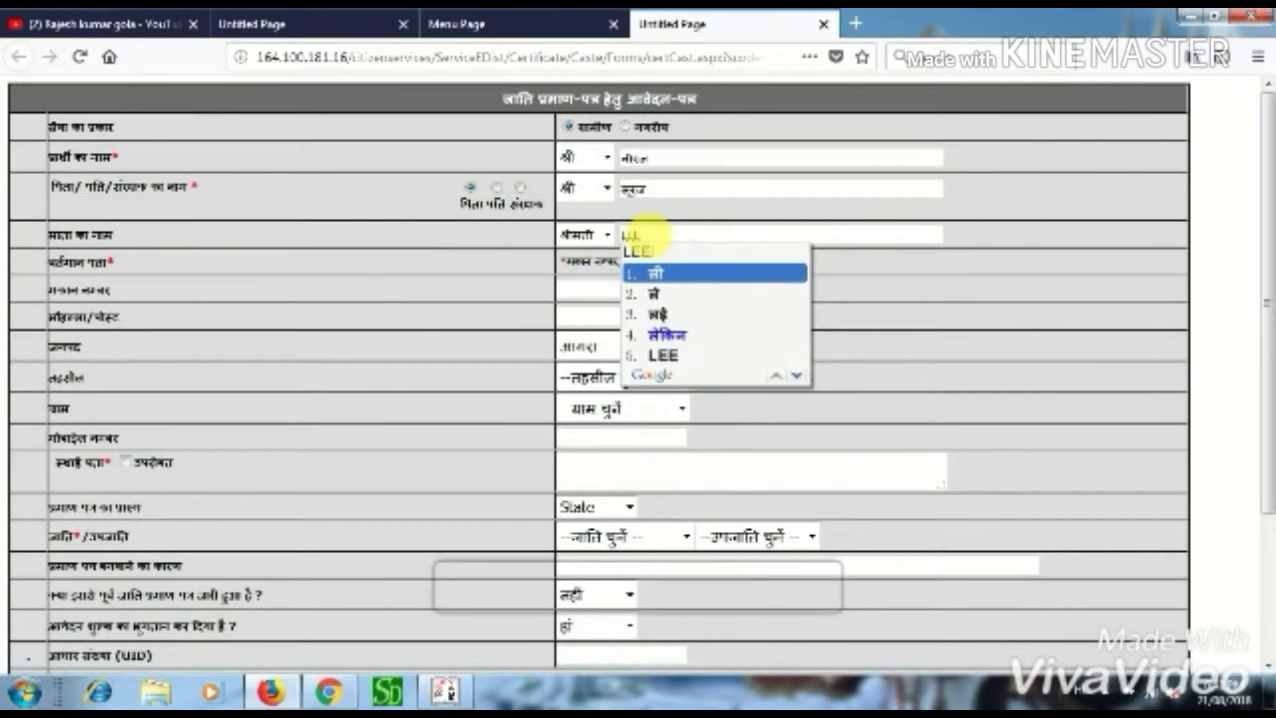
pyautogui.write('lam')
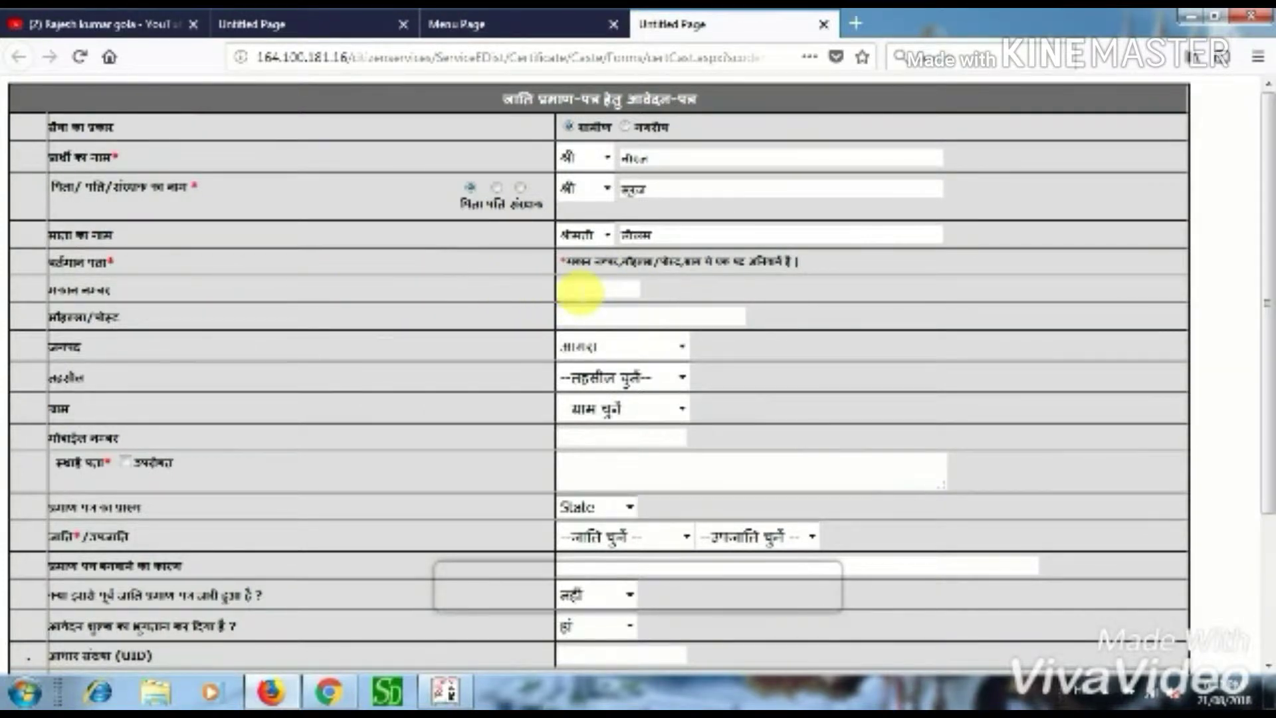
pyautogui.click(579, 291)
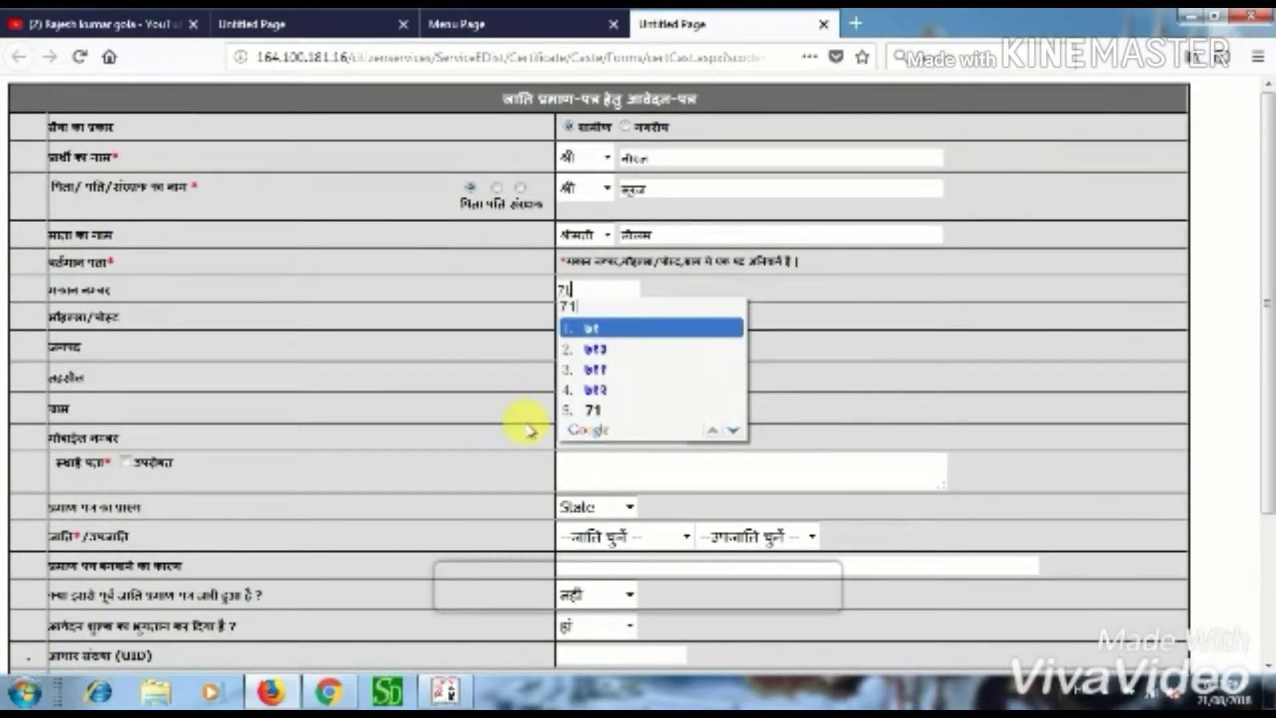
pyautogui.click(595, 412)
pyautogui.click(583, 294)
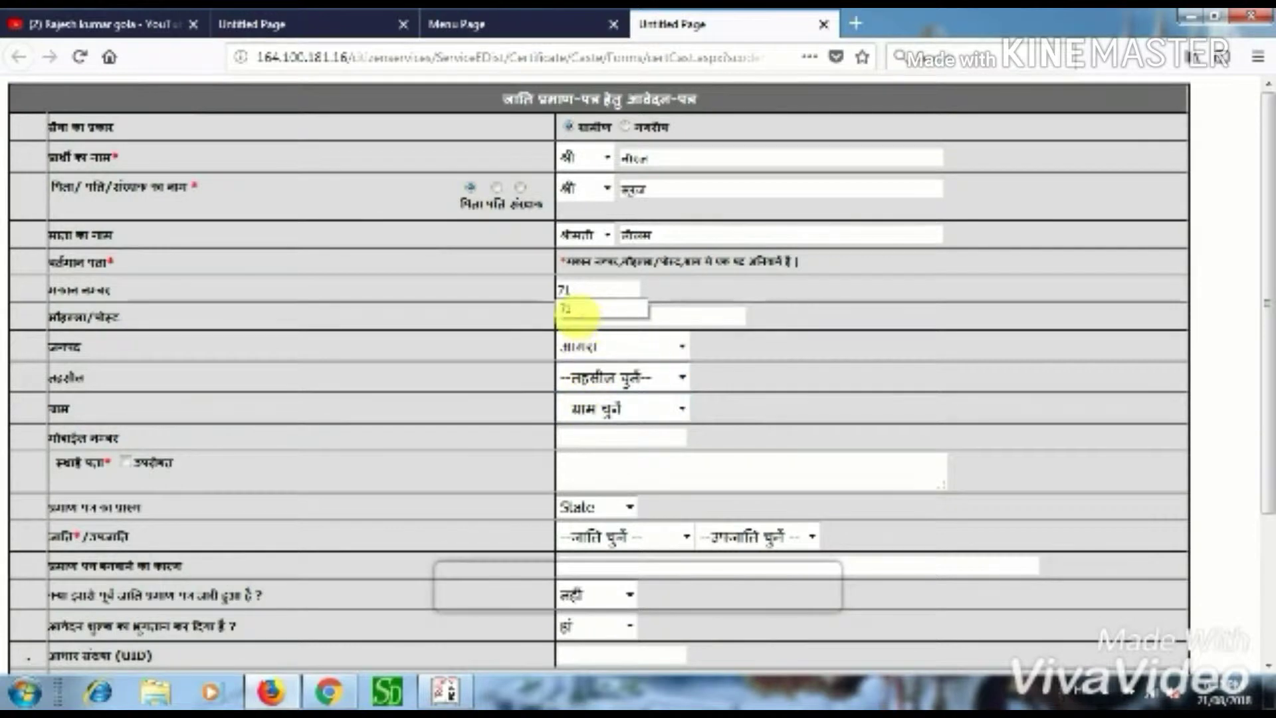
pyautogui.click(580, 311)
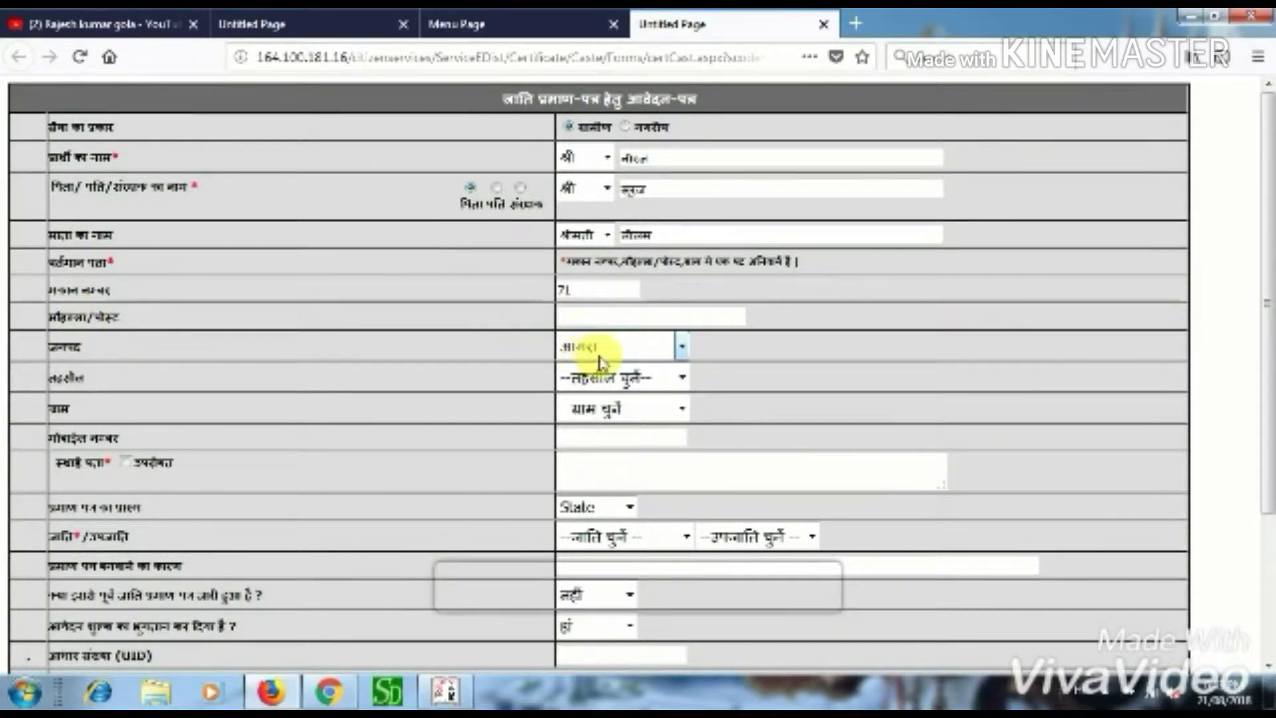
# - Select district आगरा, tehsil खैरागढ़ and village कुकदाई
pyautogui.click(632, 347)
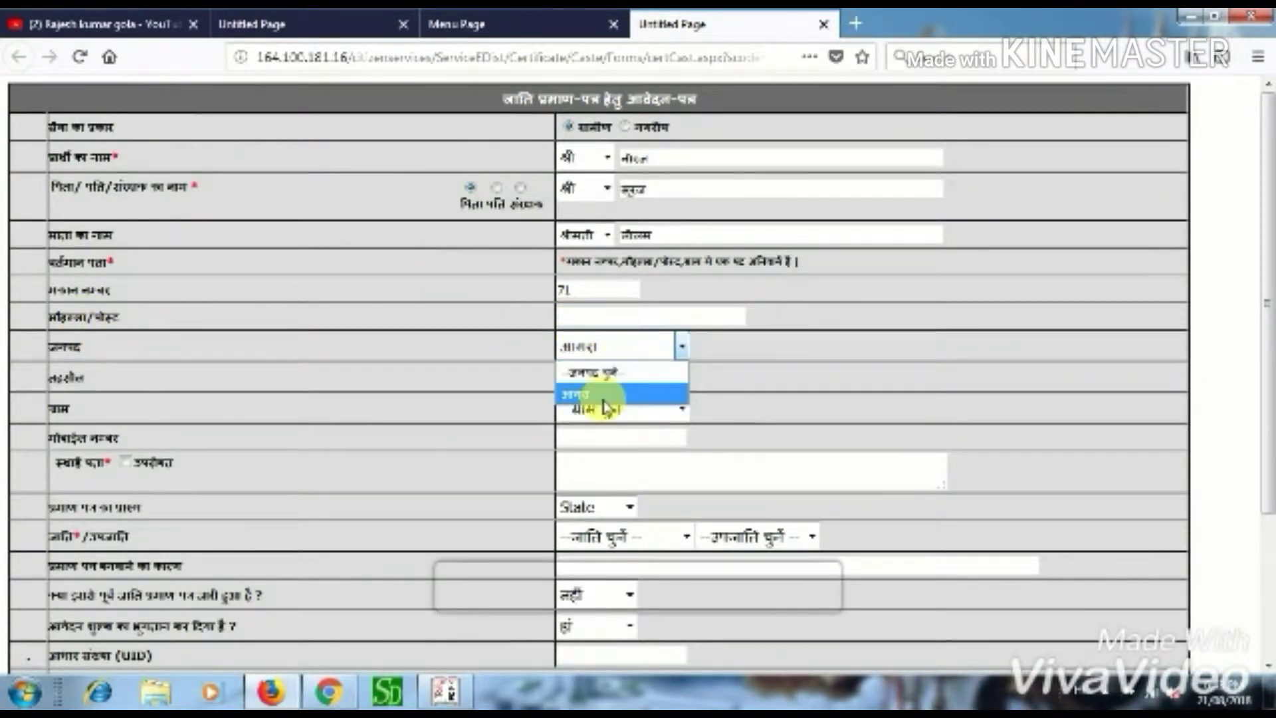
pyautogui.click(641, 394)
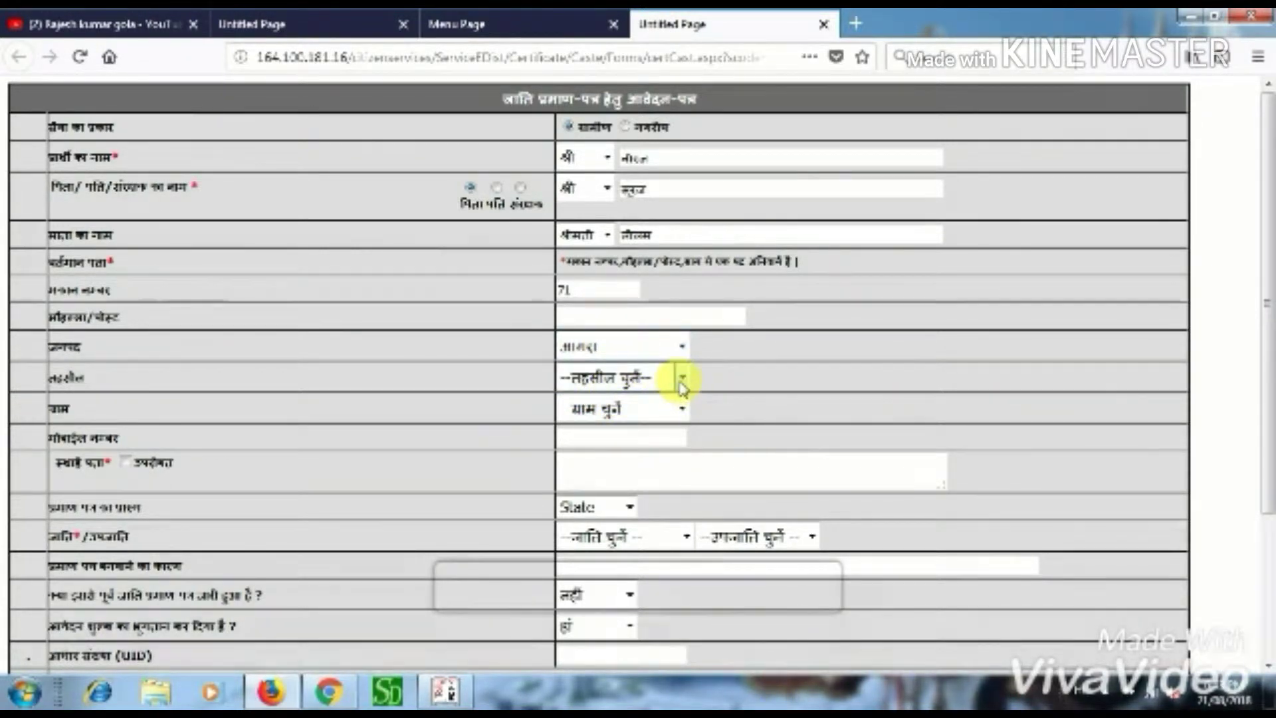
pyautogui.click(682, 377)
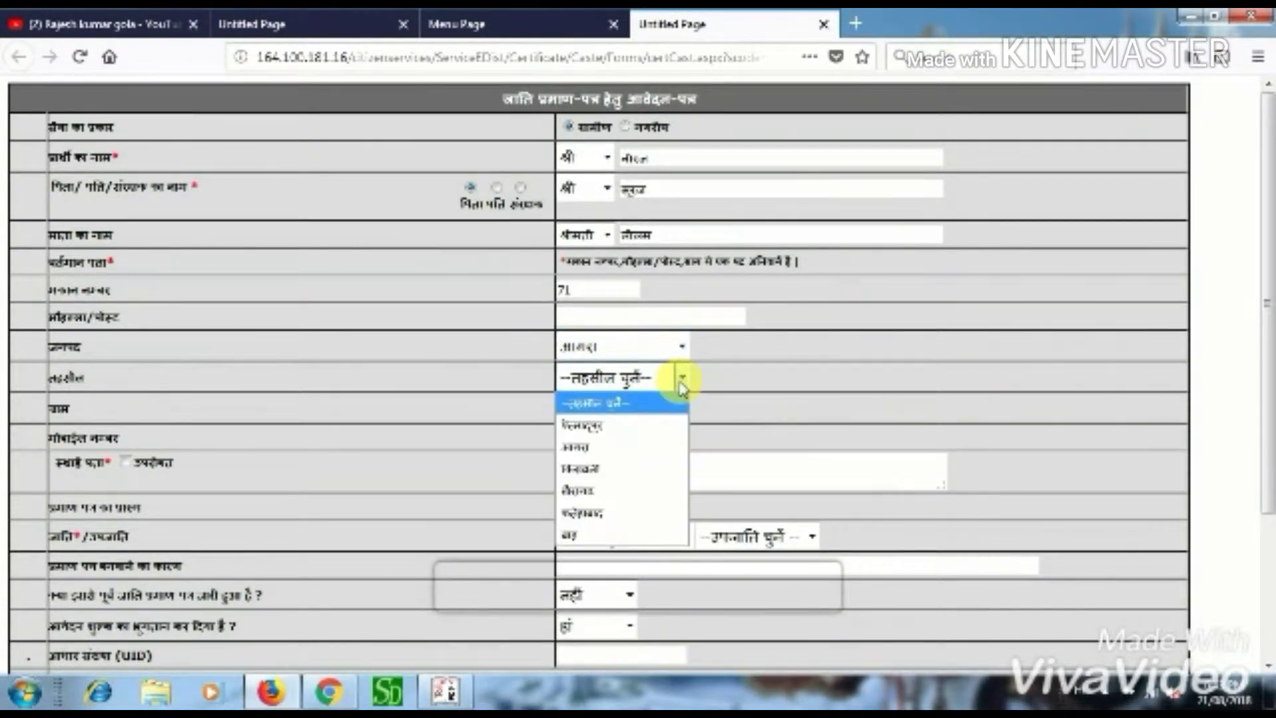
pyautogui.click(588, 490)
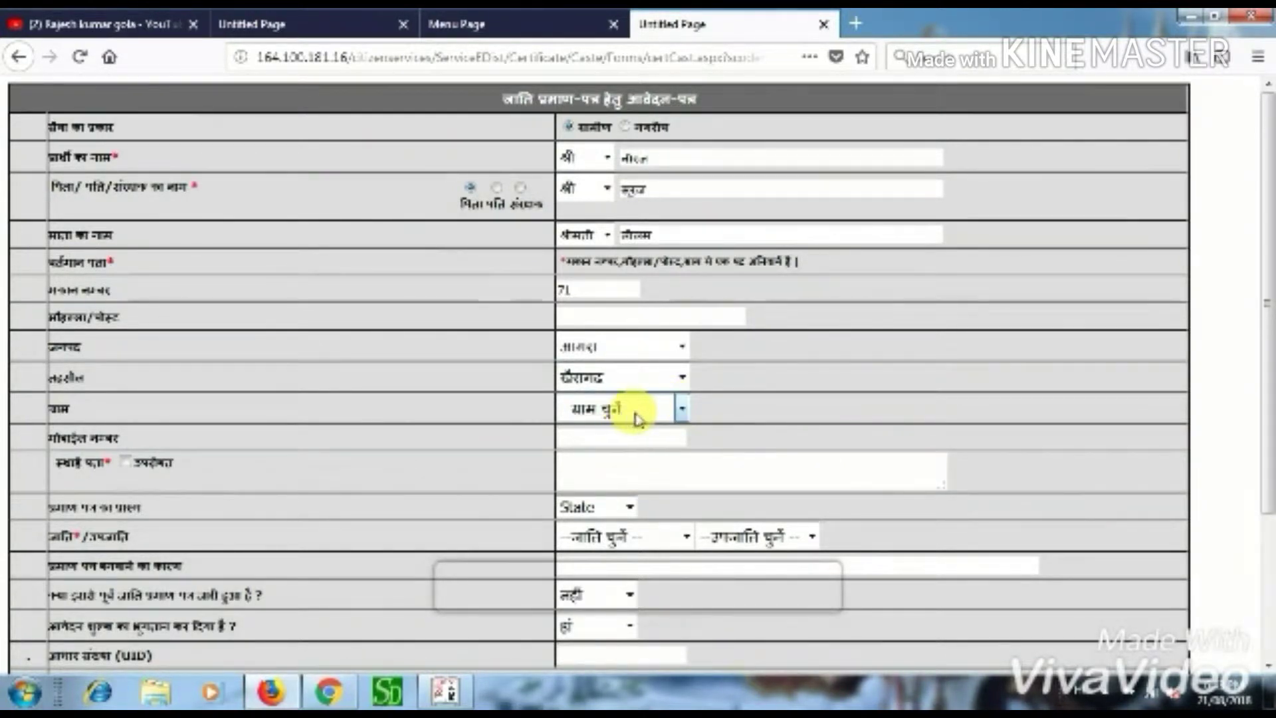
pyautogui.click(681, 408)
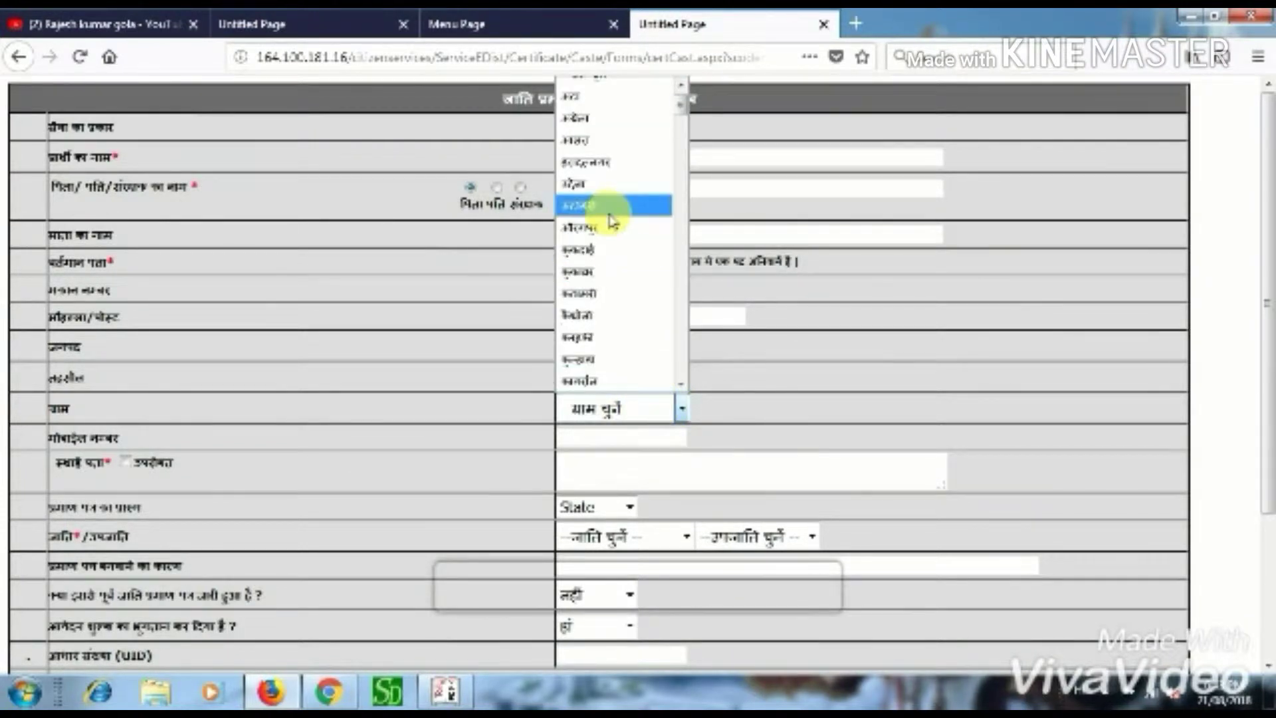
pyautogui.click(615, 250)
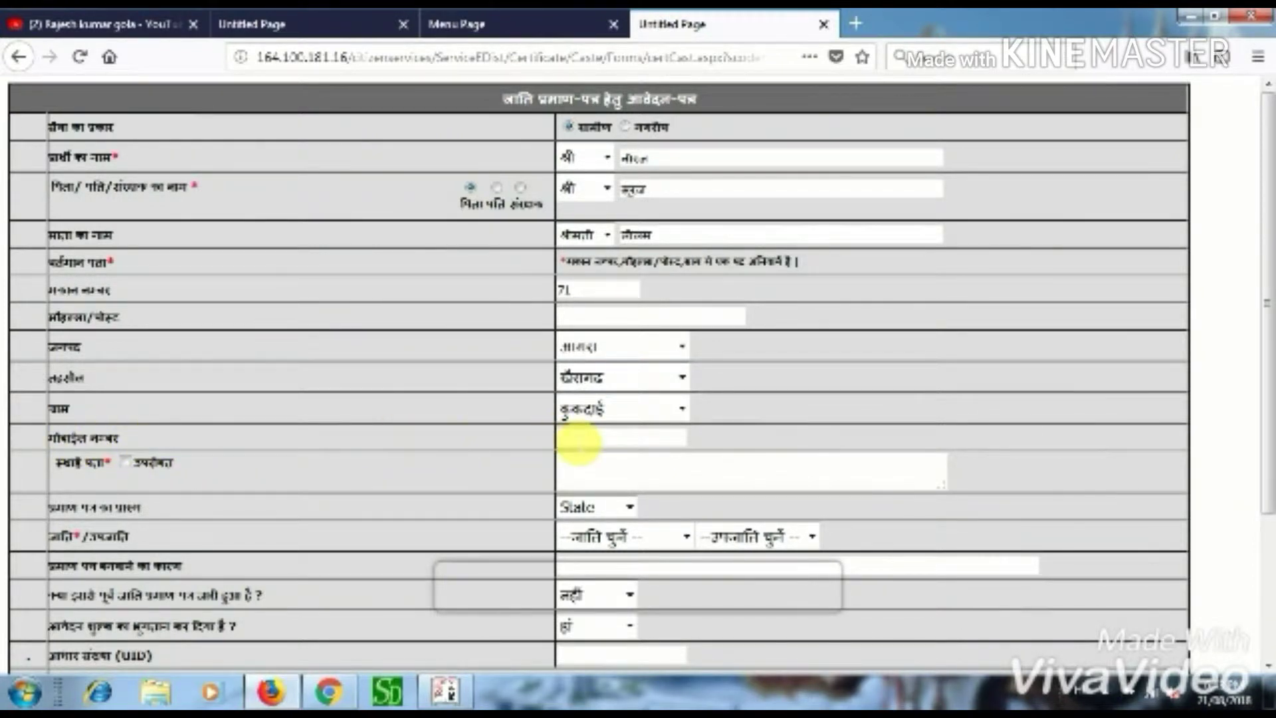
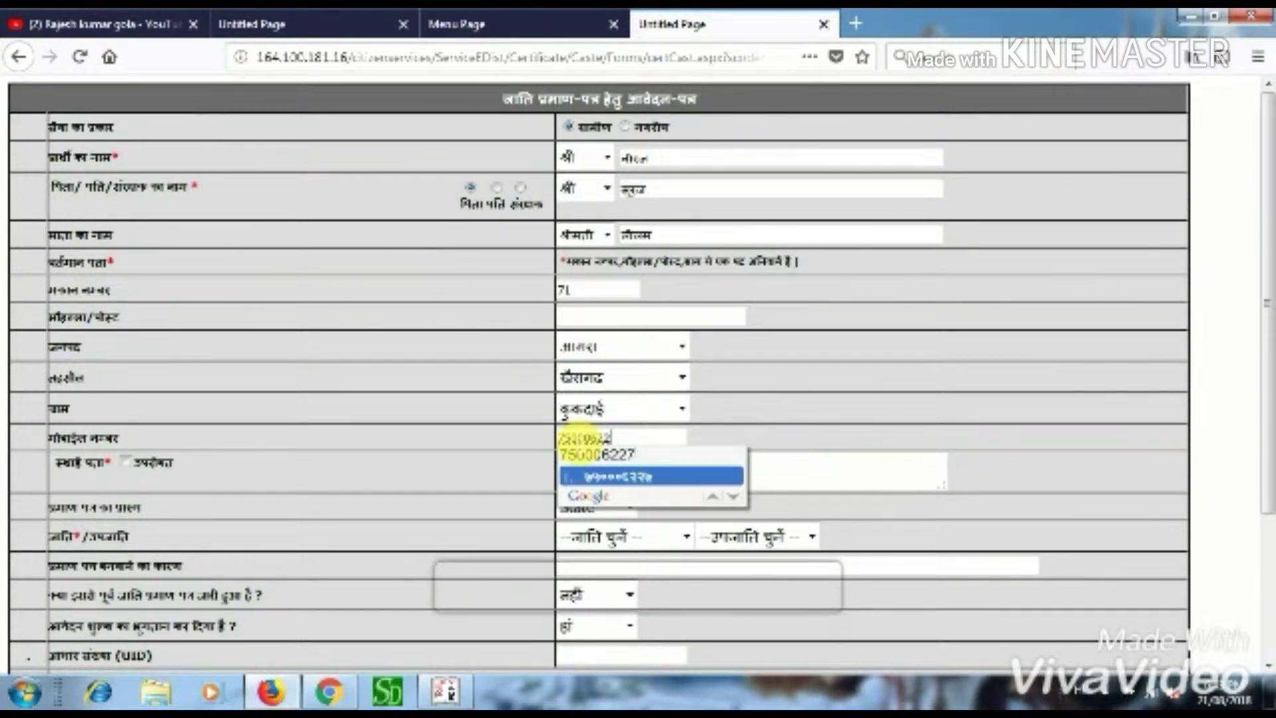
# - Enter the applicant's mobile number and a Hindi placeholder note as the permanent address
pyautogui.click(641, 475)
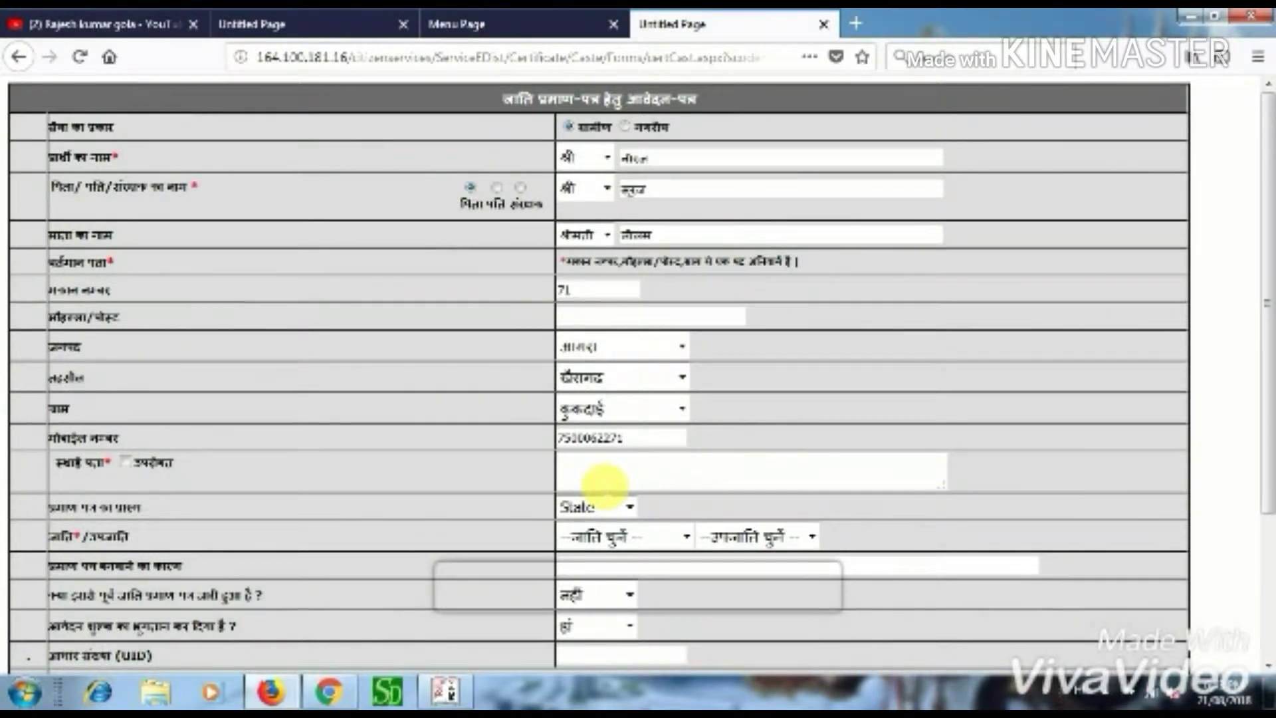
pyautogui.write('ग्राम पो ')
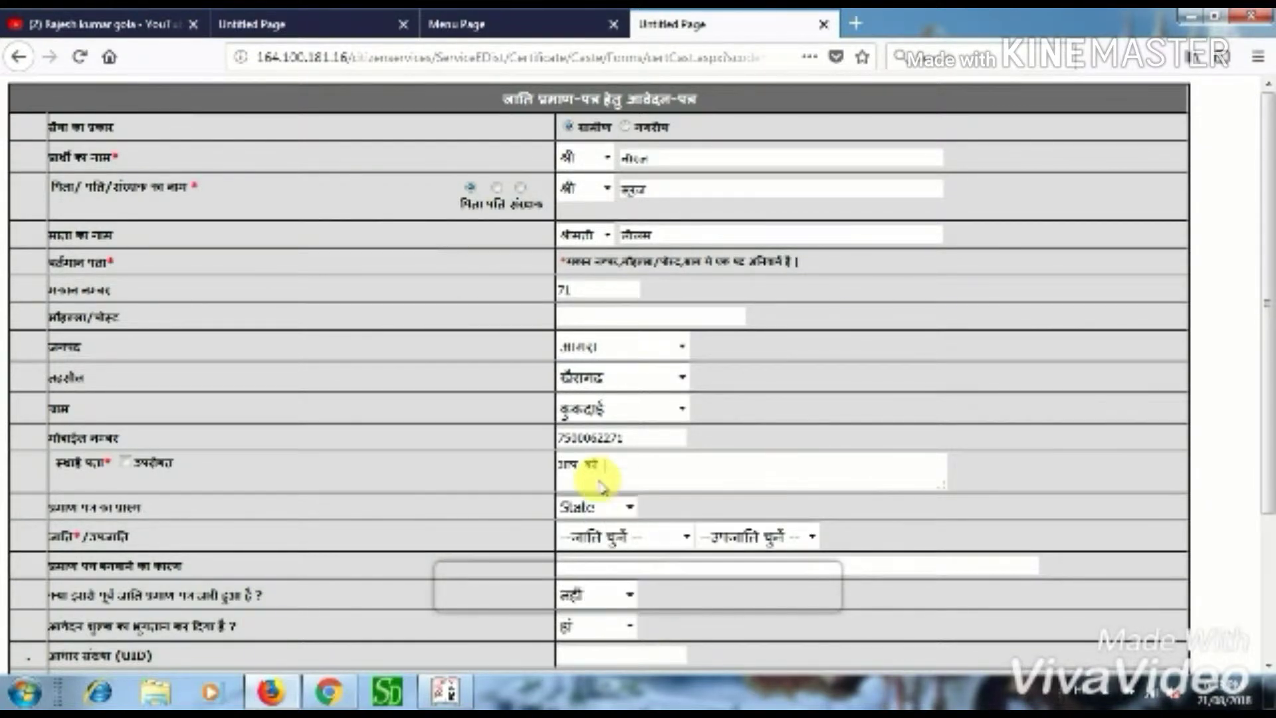
pyautogui.write('apna pata')
pyautogui.write('dala')
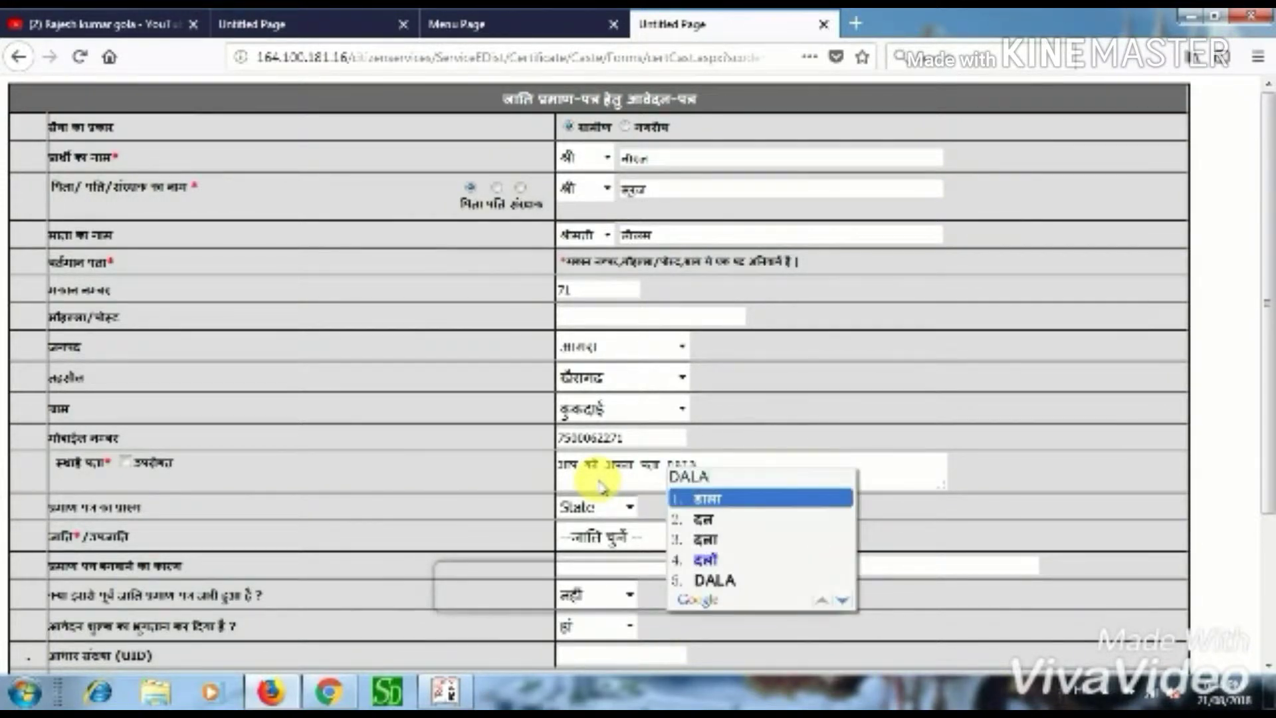
pyautogui.write('na')
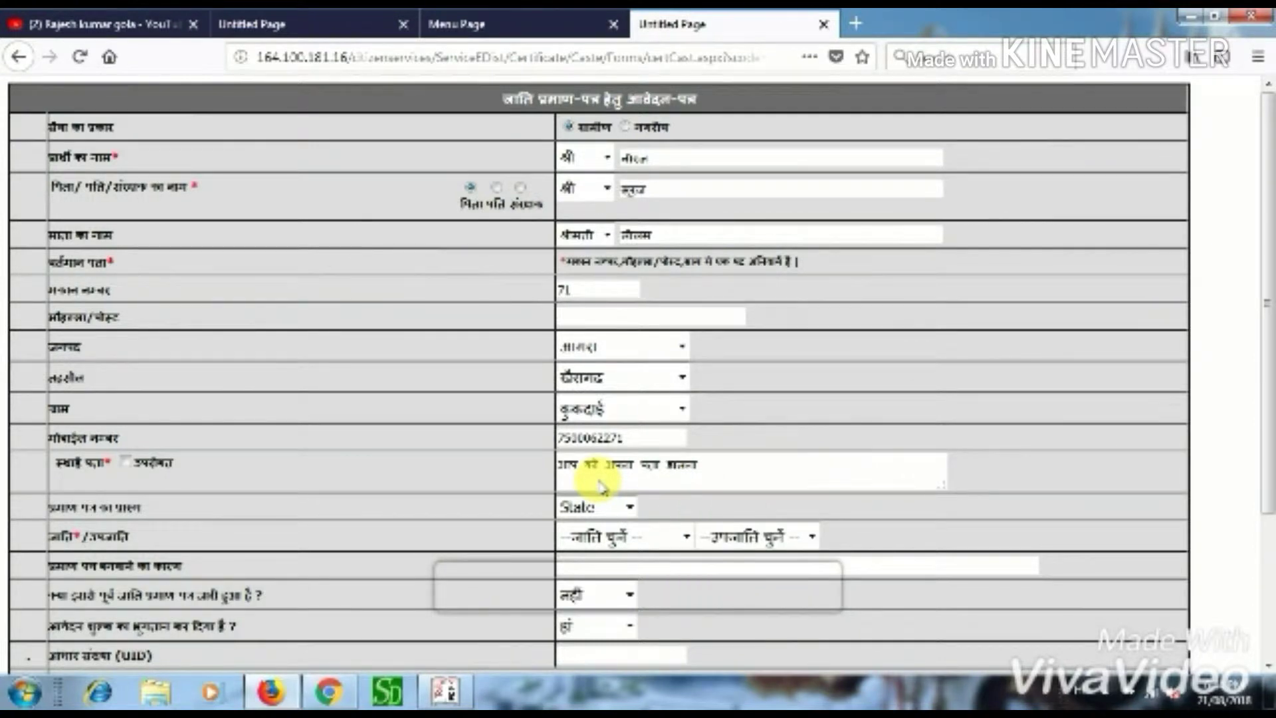
pyautogui.write(' hai')
pyautogui.press('space')
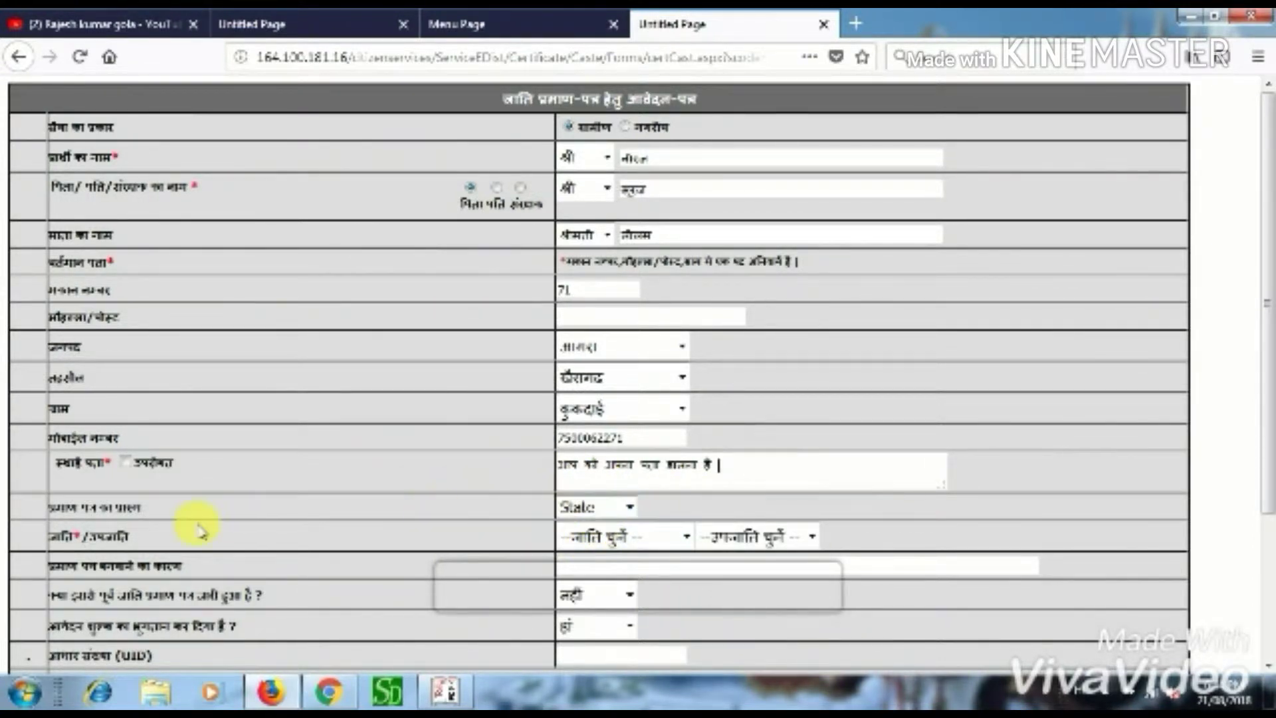
# - Keep certificate level State, set caste category पिछड़ी and sub-caste कलुआ
pyautogui.click(629, 509)
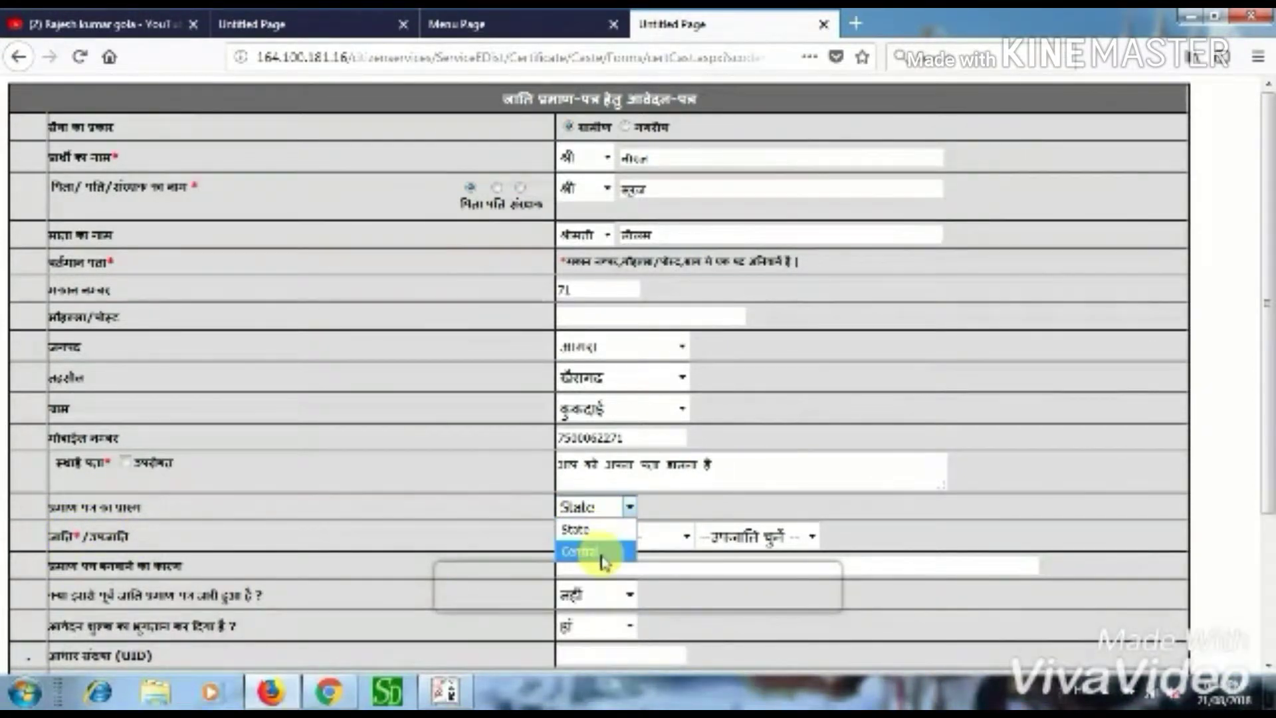
pyautogui.click(586, 532)
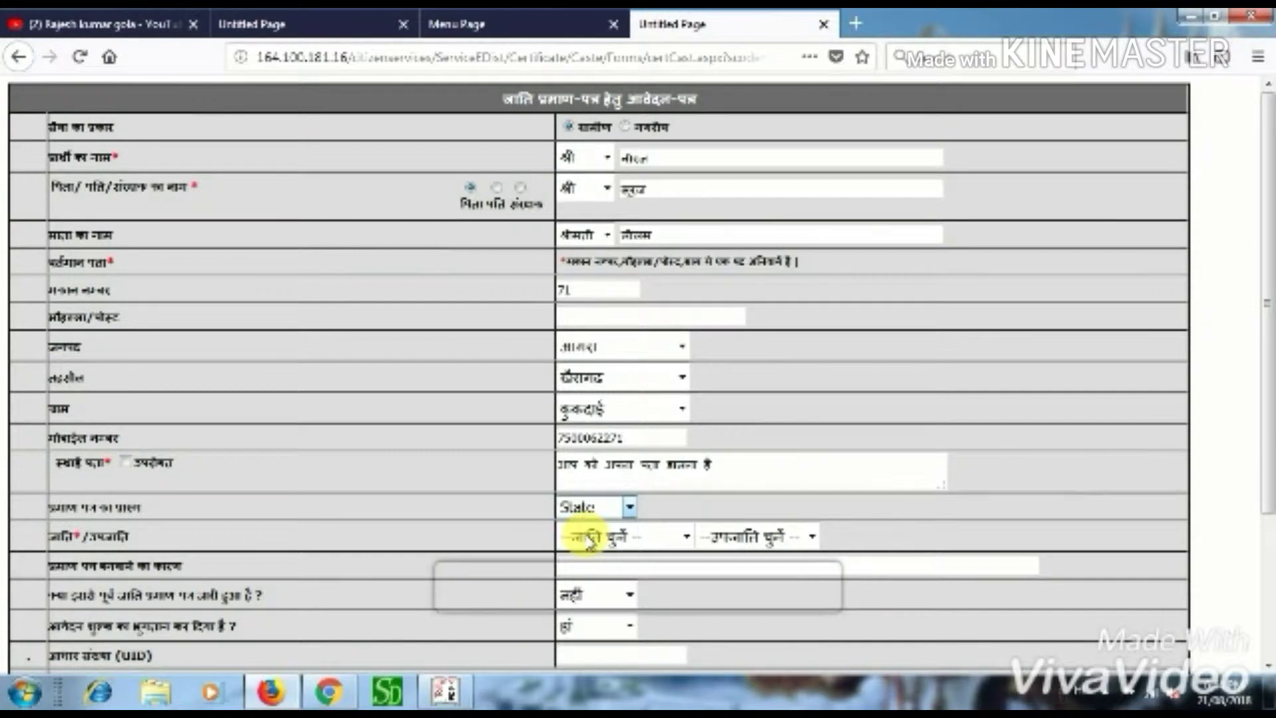
pyautogui.click(686, 543)
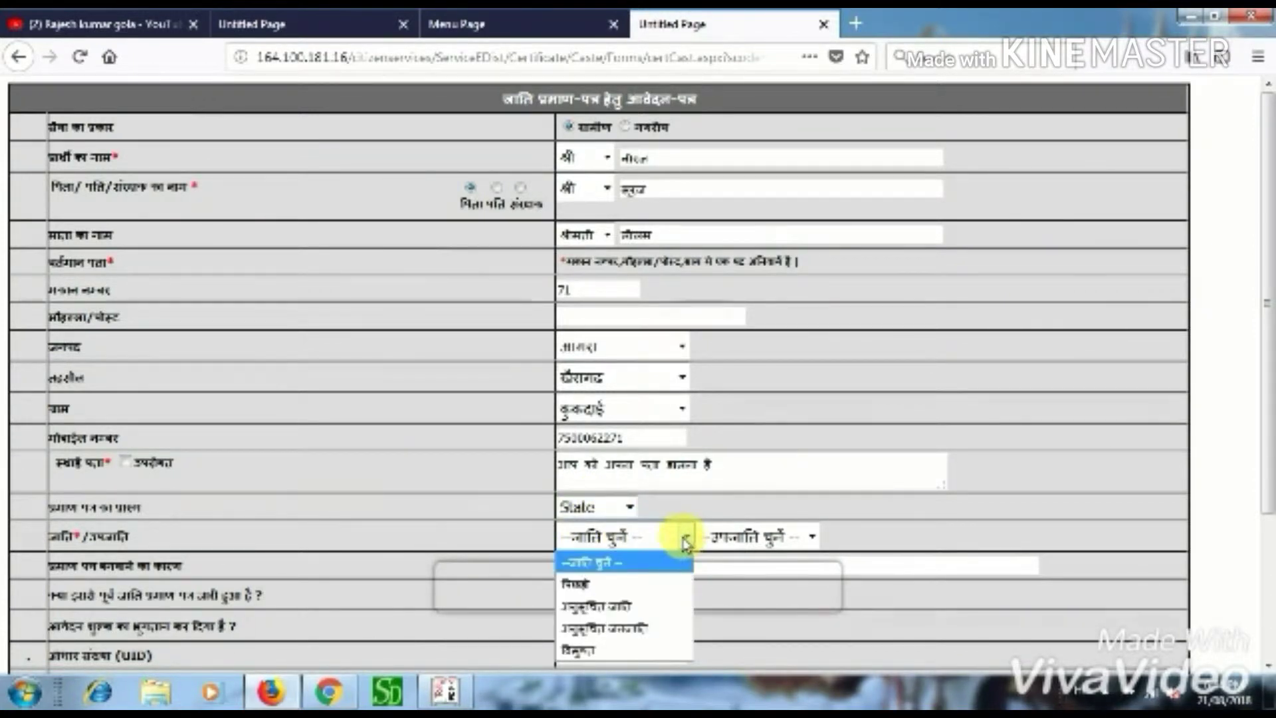
pyautogui.click(596, 585)
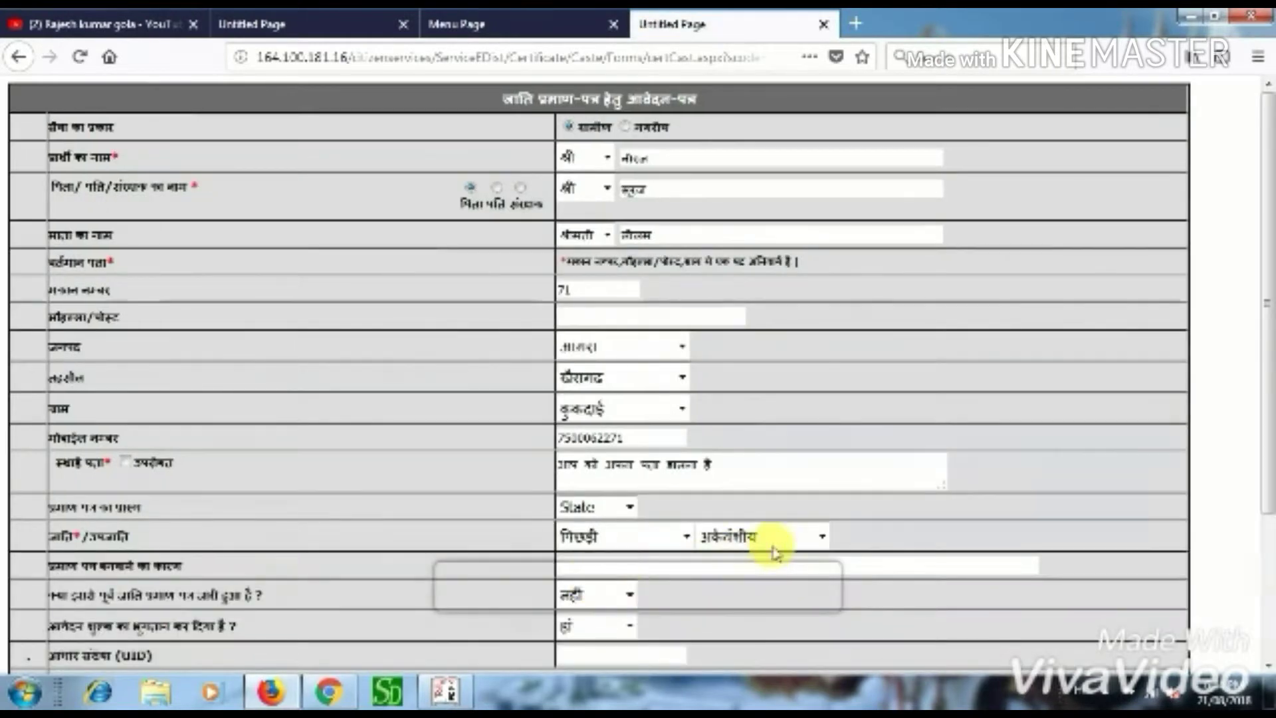
pyautogui.click(823, 537)
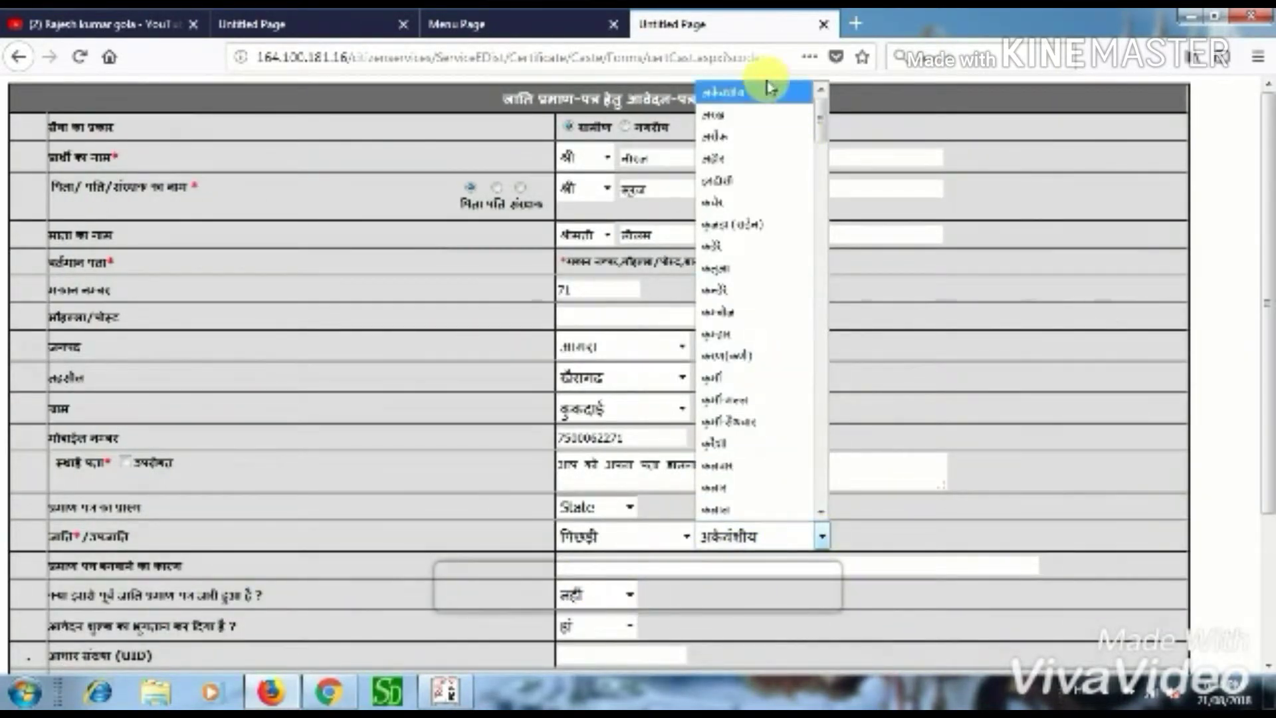
pyautogui.click(729, 276)
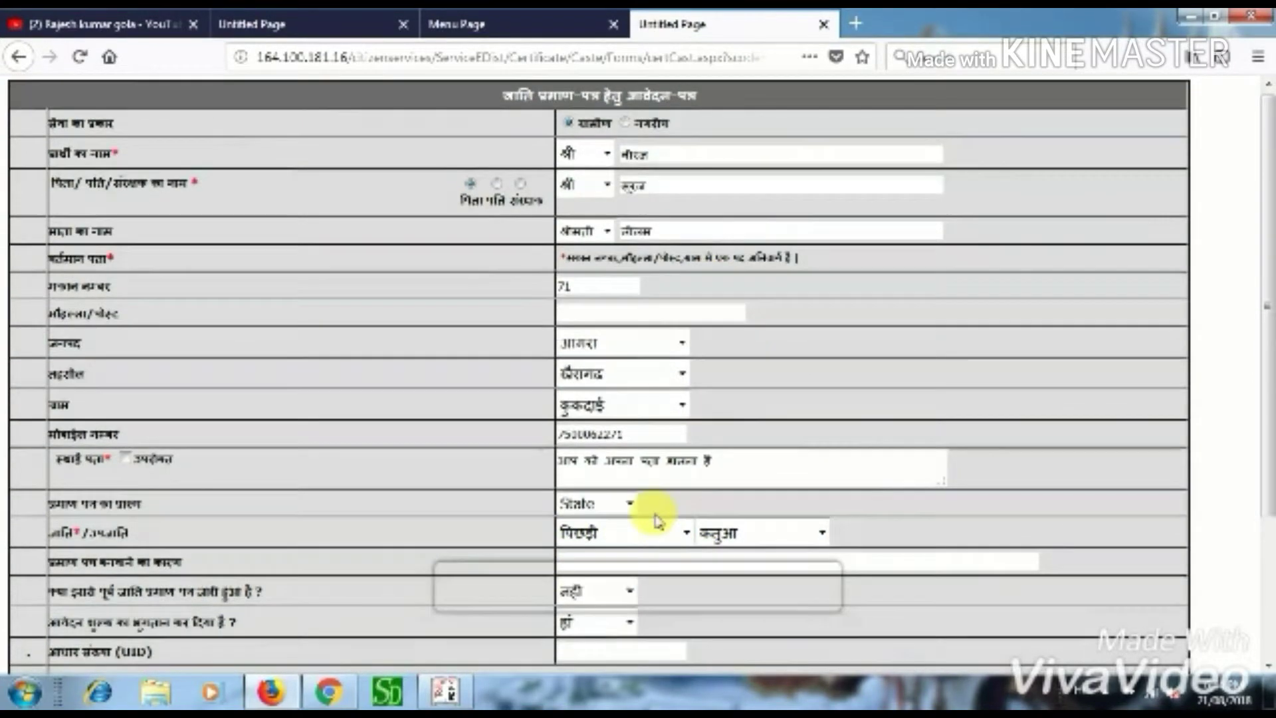
pyautogui.scroll(-3, 652, 508)
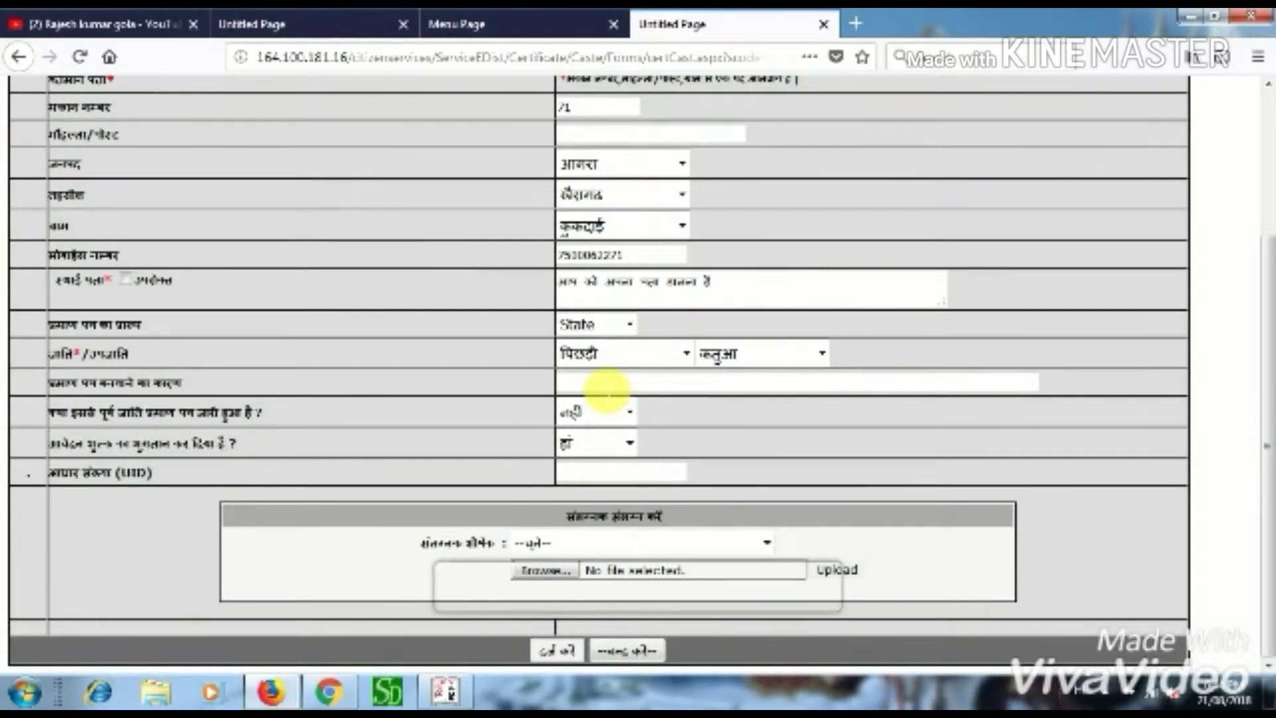
# - Set reason गैस कनेक्शन, previous caste certificate नहीं and fee paid हां
pyautogui.write('ga')
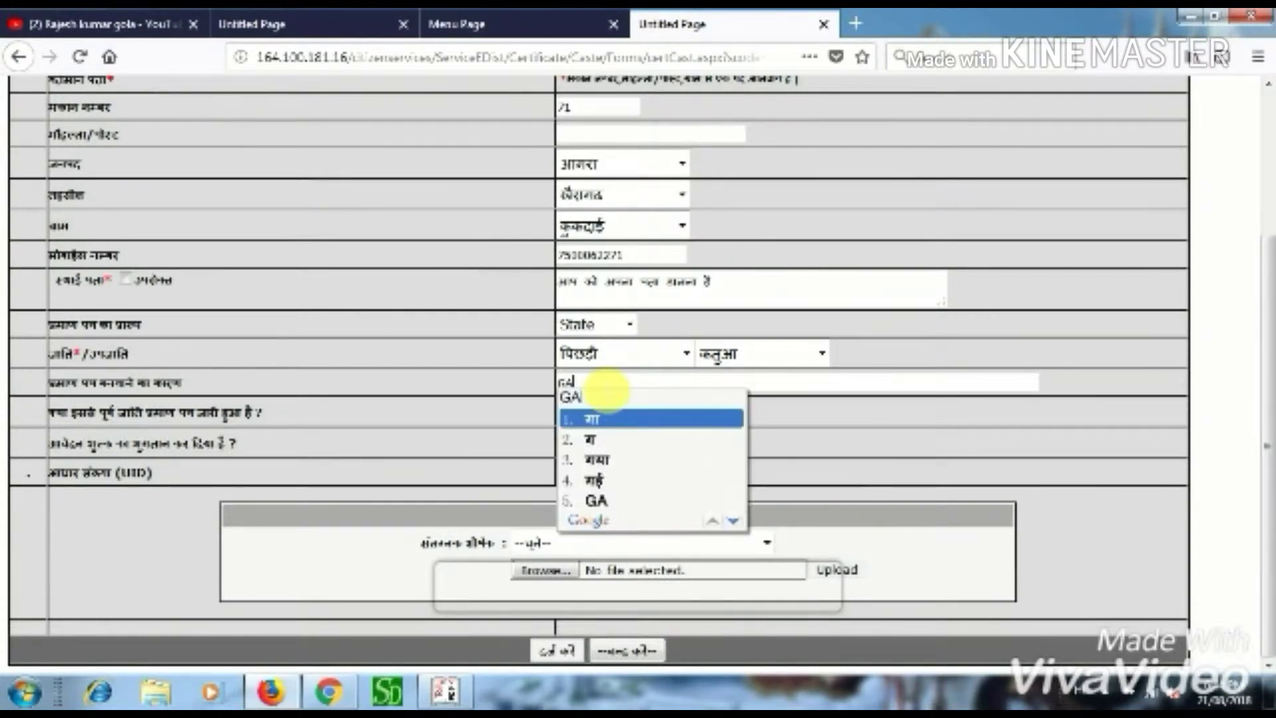
pyautogui.write('s')
pyautogui.press('space')
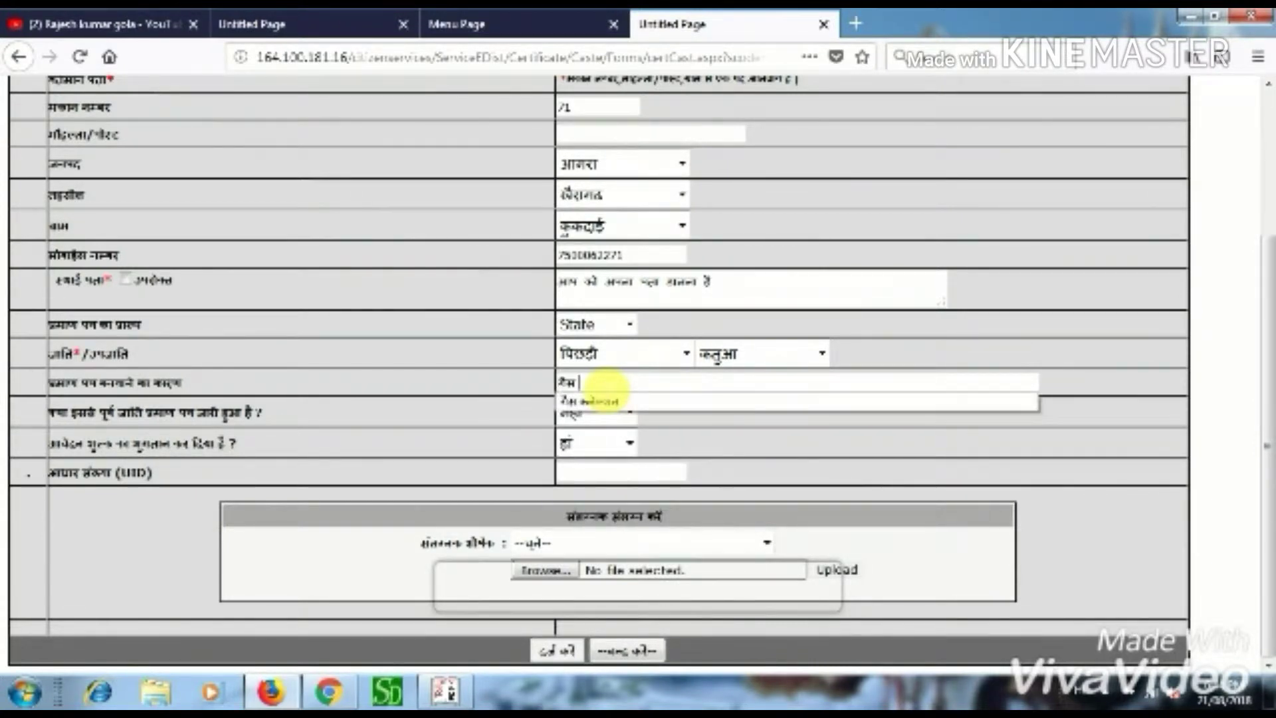
pyautogui.click(588, 400)
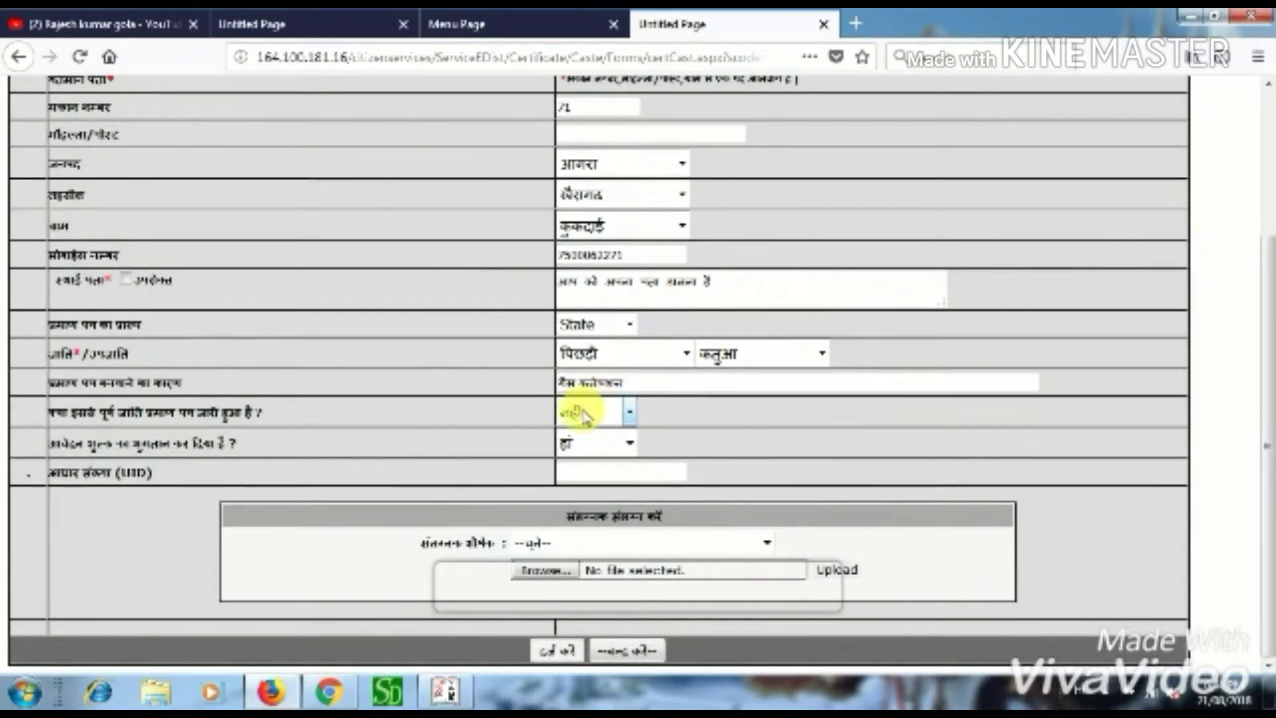
pyautogui.click(591, 412)
pyautogui.click(592, 429)
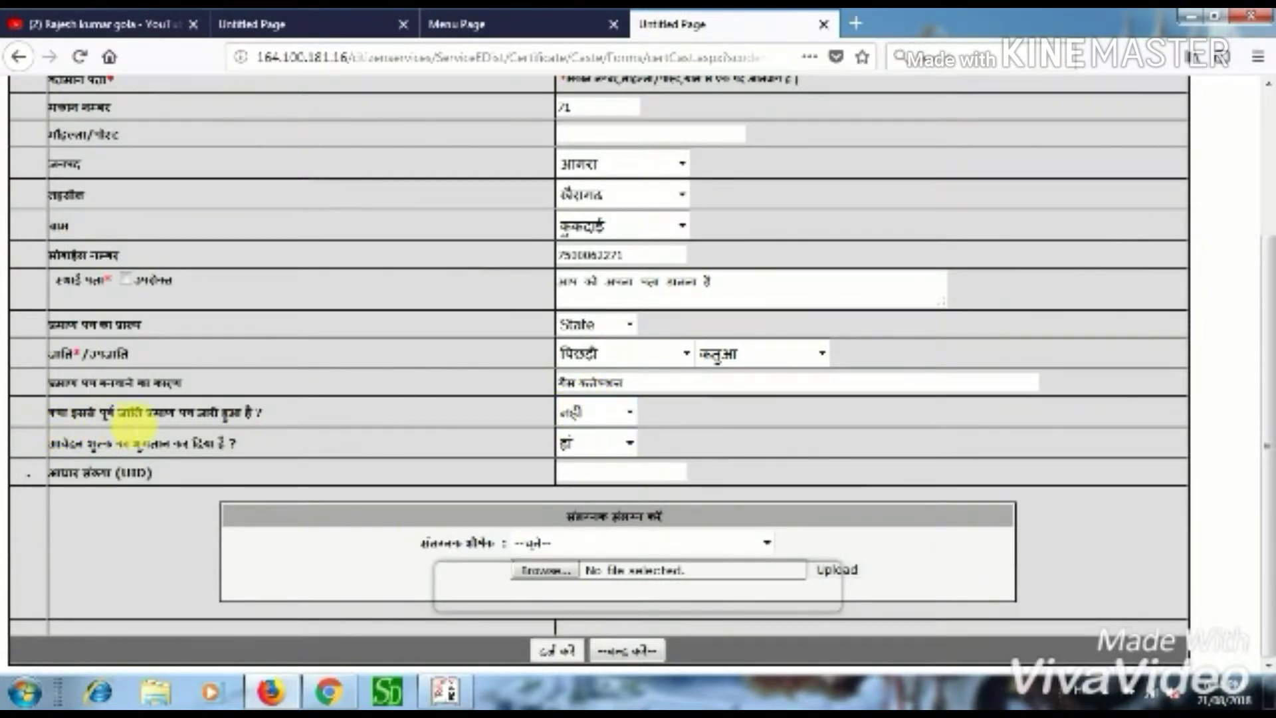
pyautogui.click(621, 413)
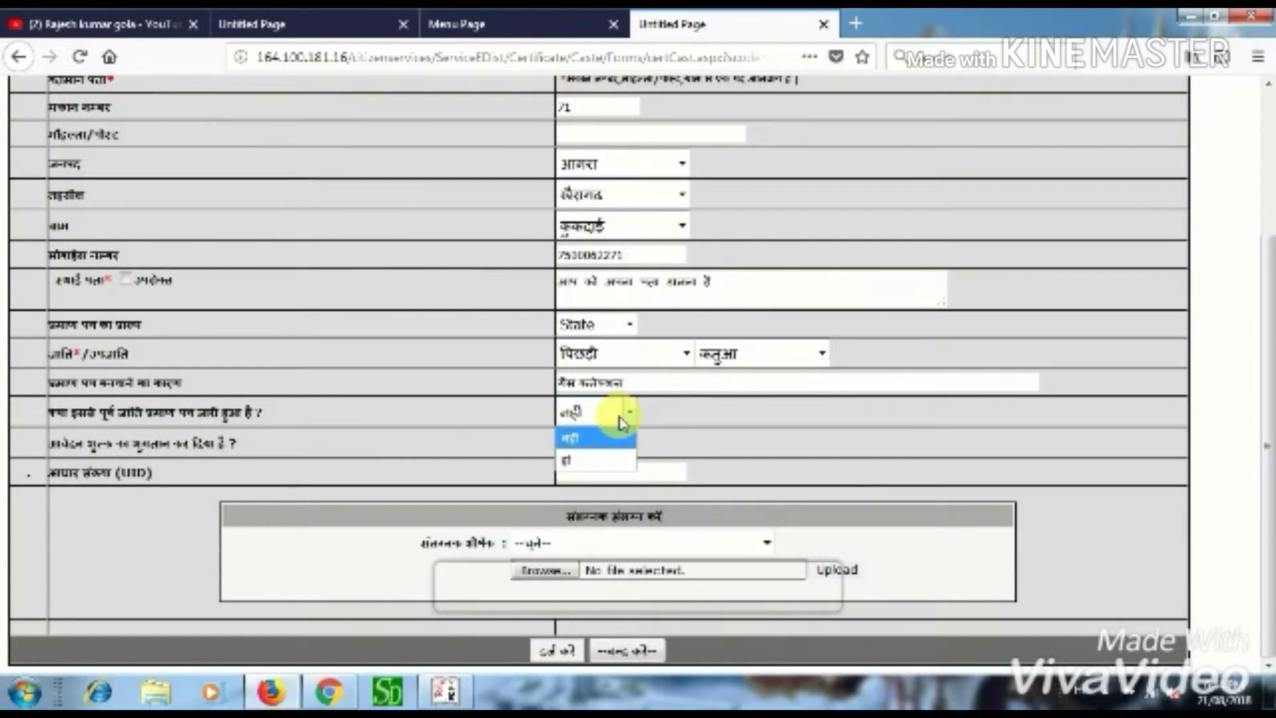
pyautogui.click(573, 440)
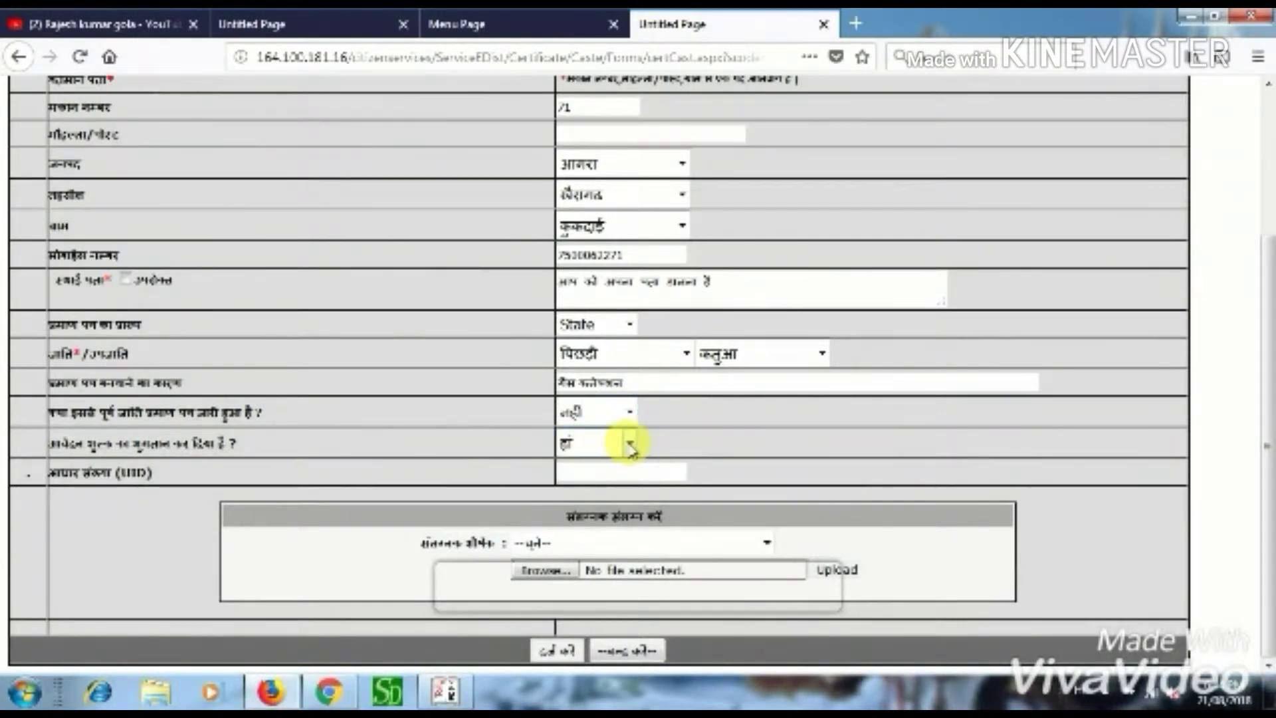
pyautogui.click(629, 442)
pyautogui.click(581, 471)
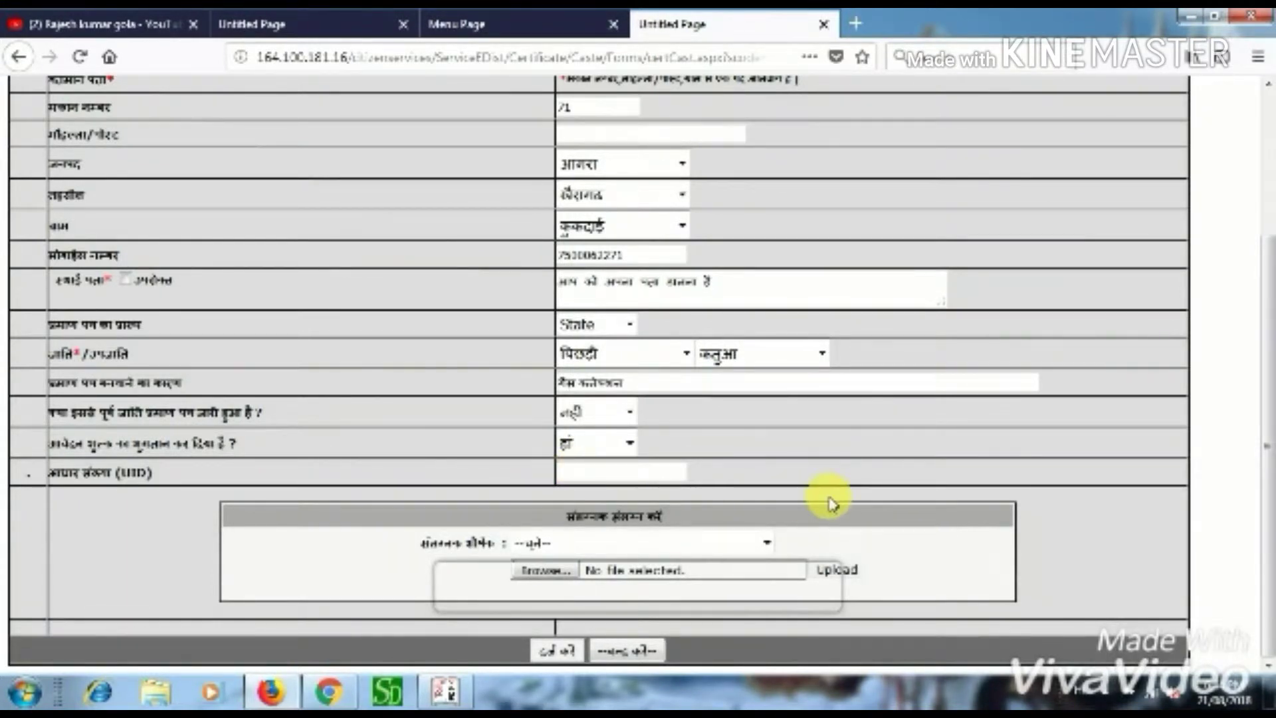
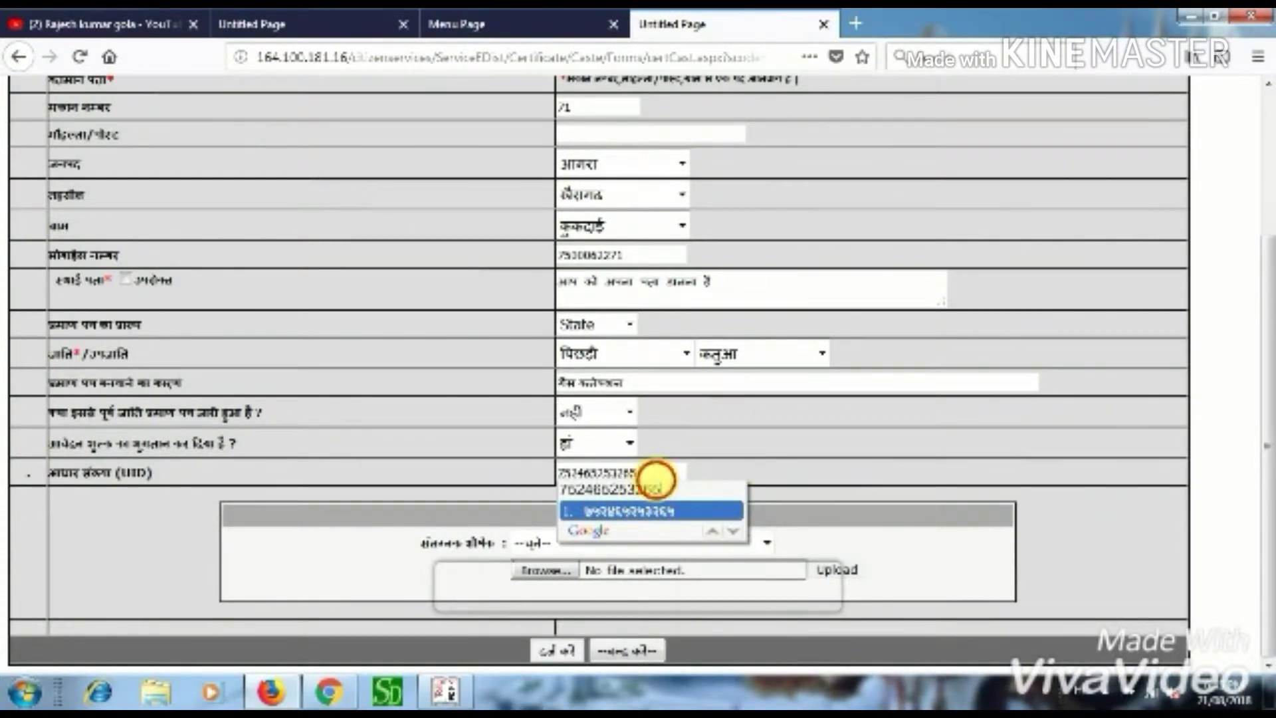
# - Enter the applicant's Aadhaar number, choose फोटो as the attachment type, and open the file chooser
pyautogui.click(656, 480)
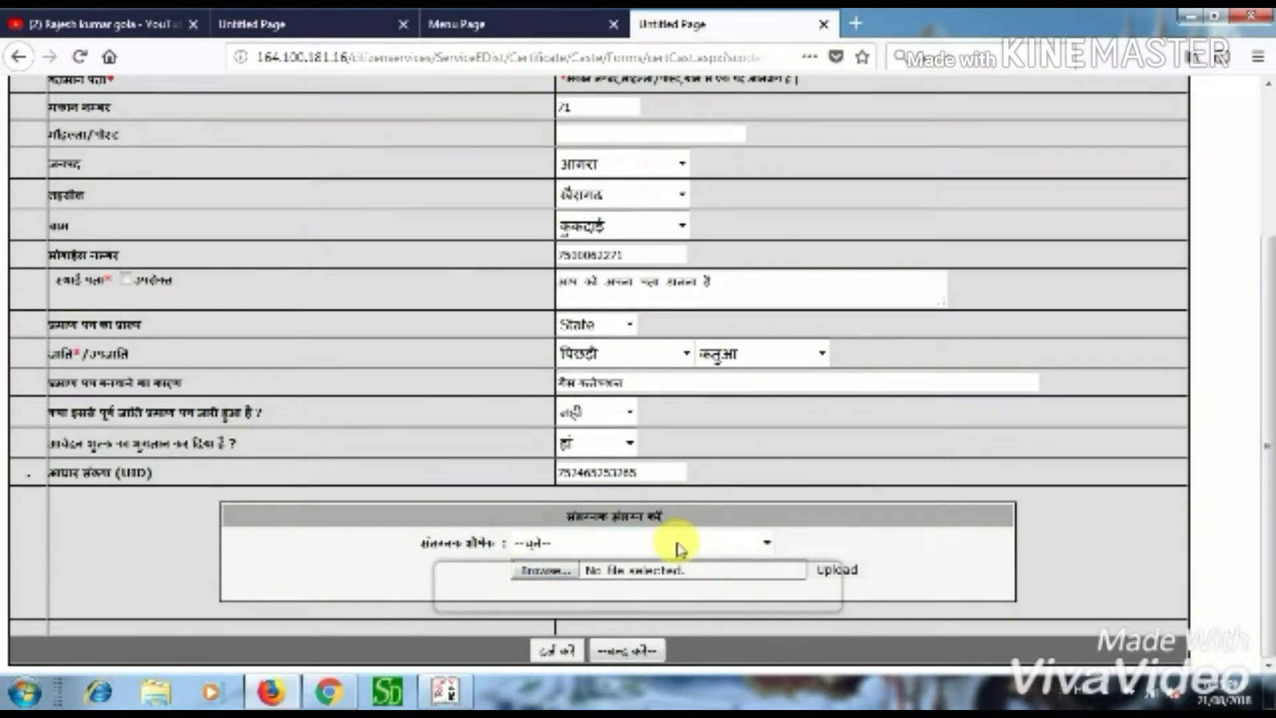
pyautogui.click(764, 542)
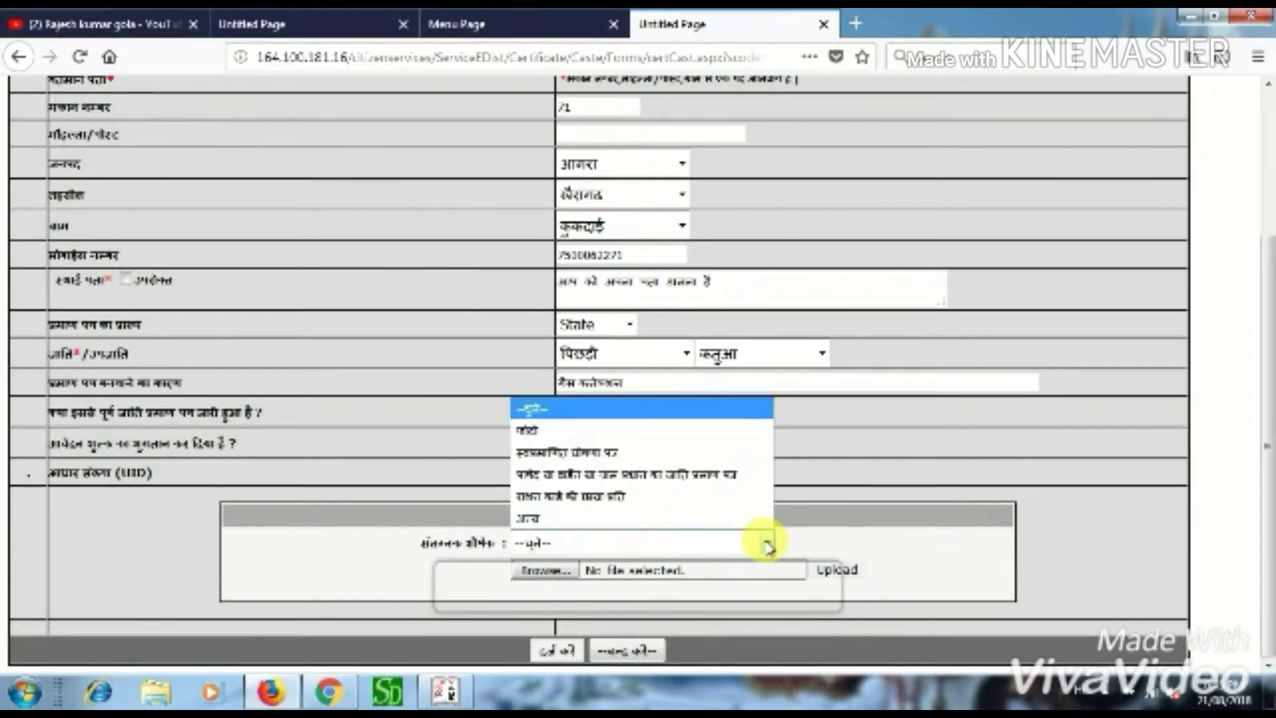
pyautogui.click(563, 432)
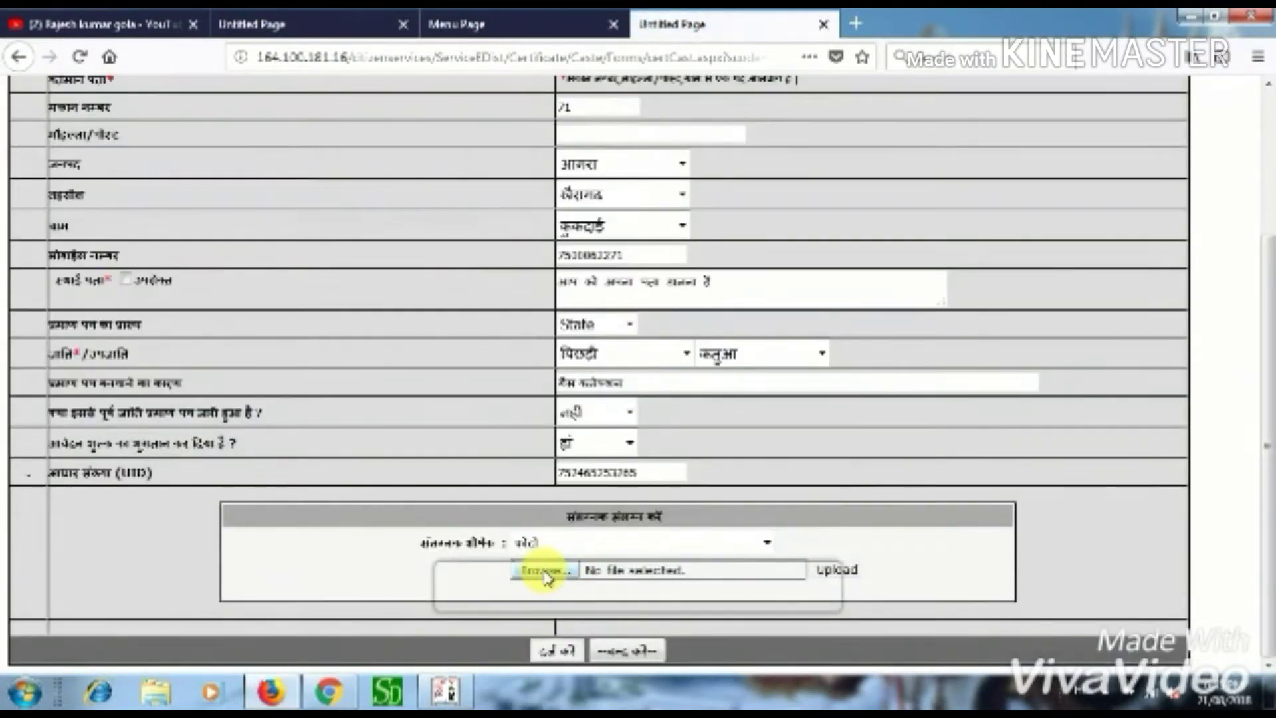
pyautogui.click(543, 571)
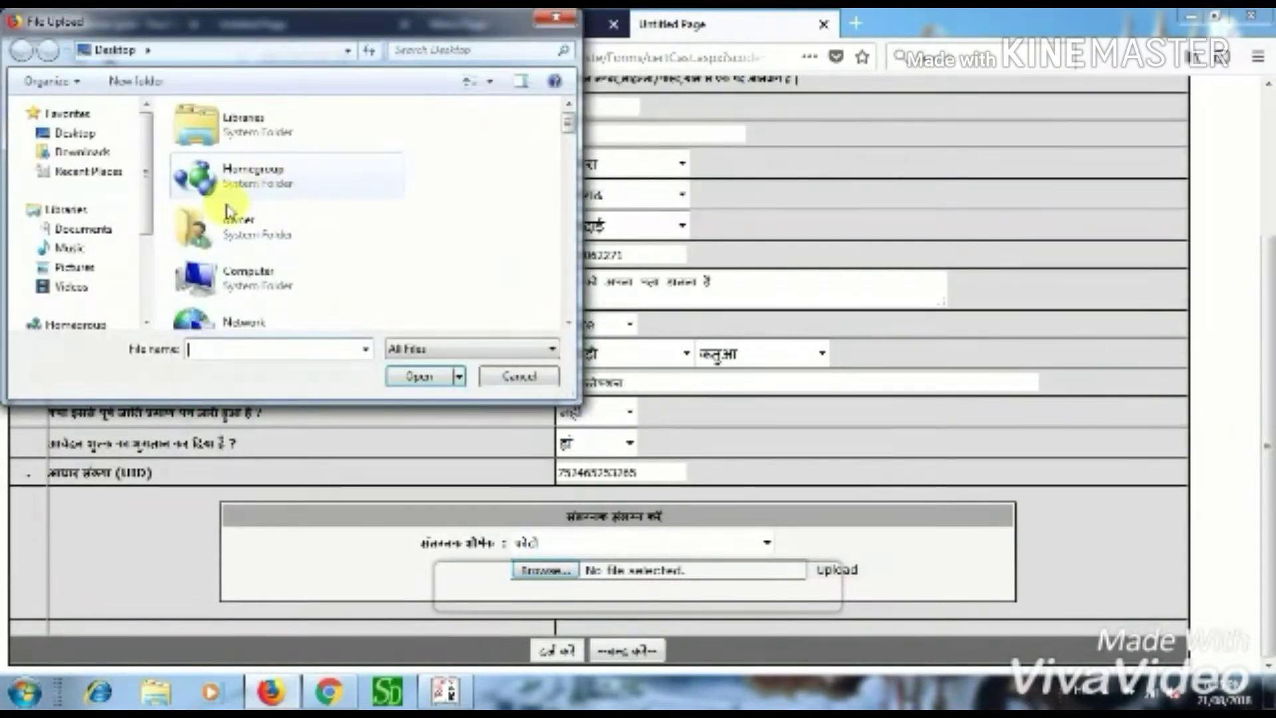
# - Select Local Disk (D:) in the File Upload dialog to show its folders
pyautogui.click(229, 279)
pyautogui.scroll(-10, 229, 279)
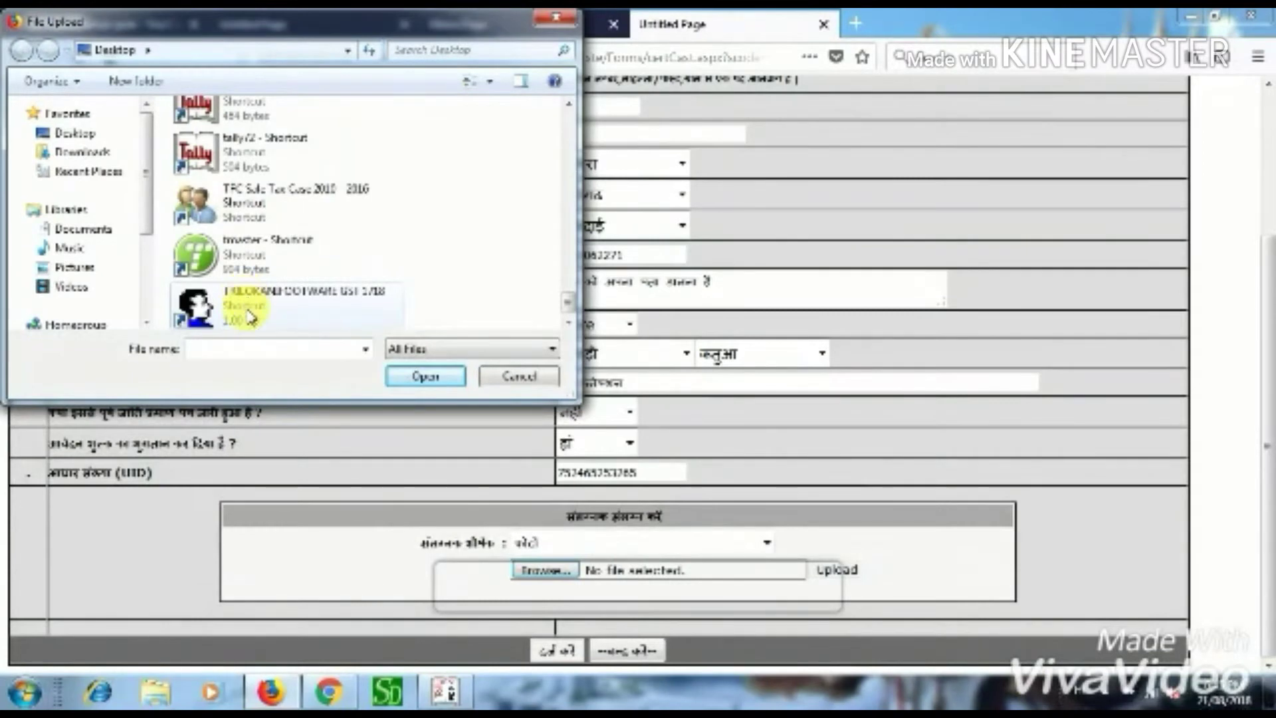
pyautogui.scroll(2, 249, 296)
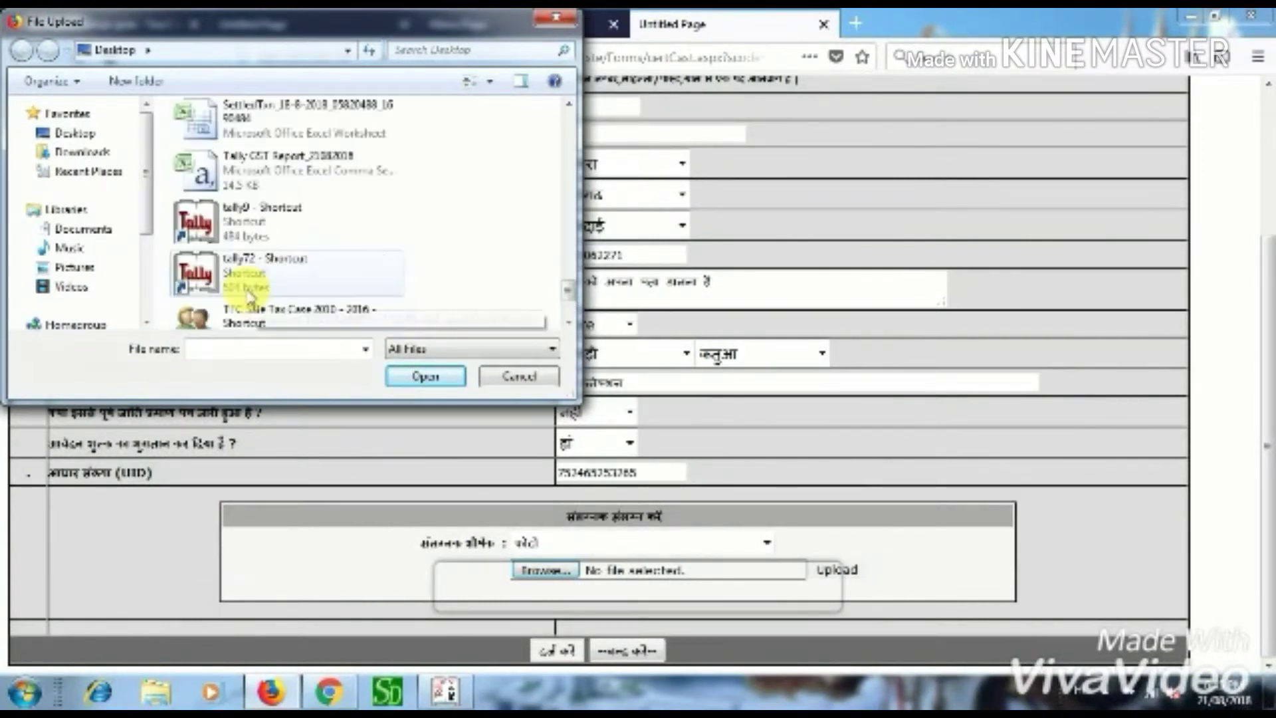
pyautogui.scroll(-3, 100, 279)
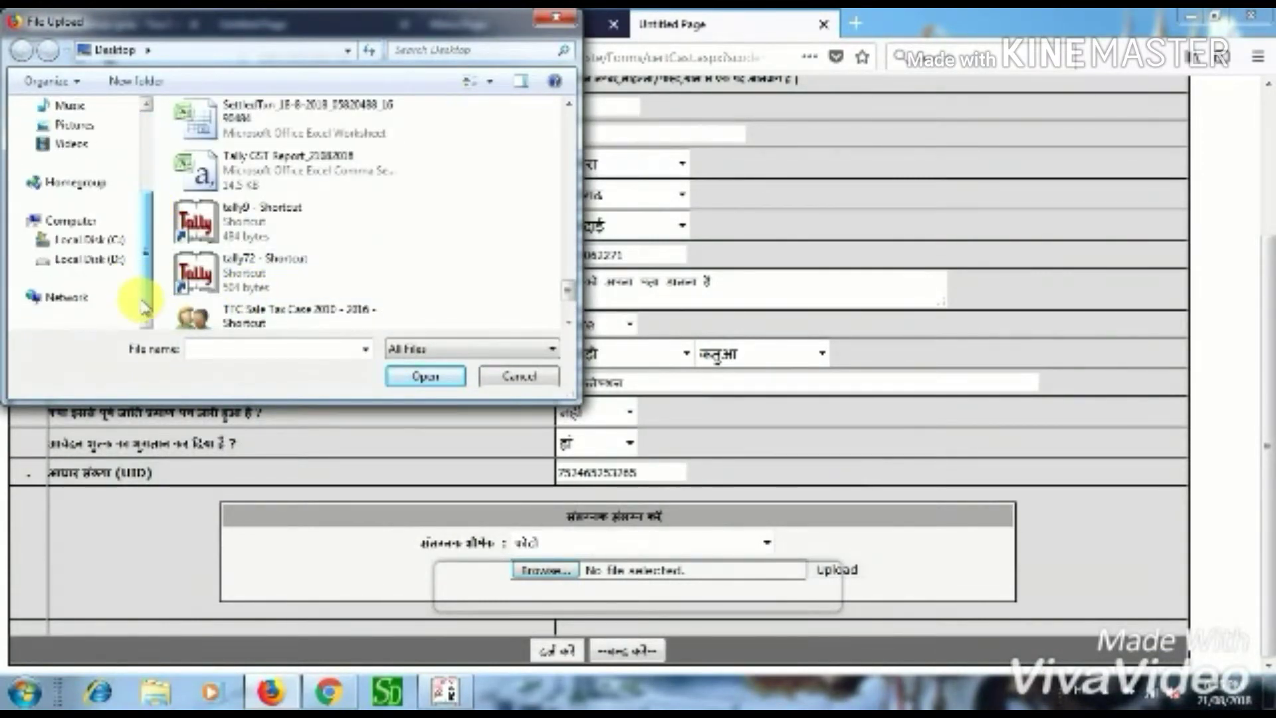
pyautogui.click(93, 259)
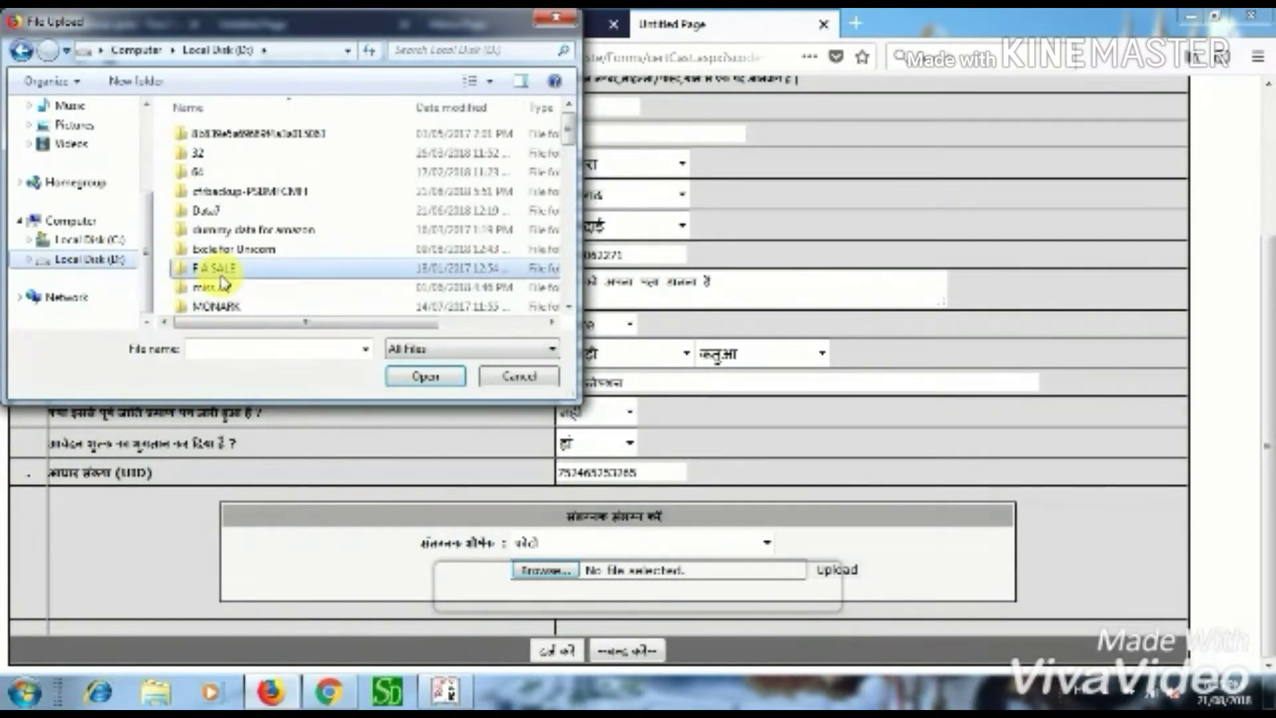
pyautogui.scroll(-10, 233, 286)
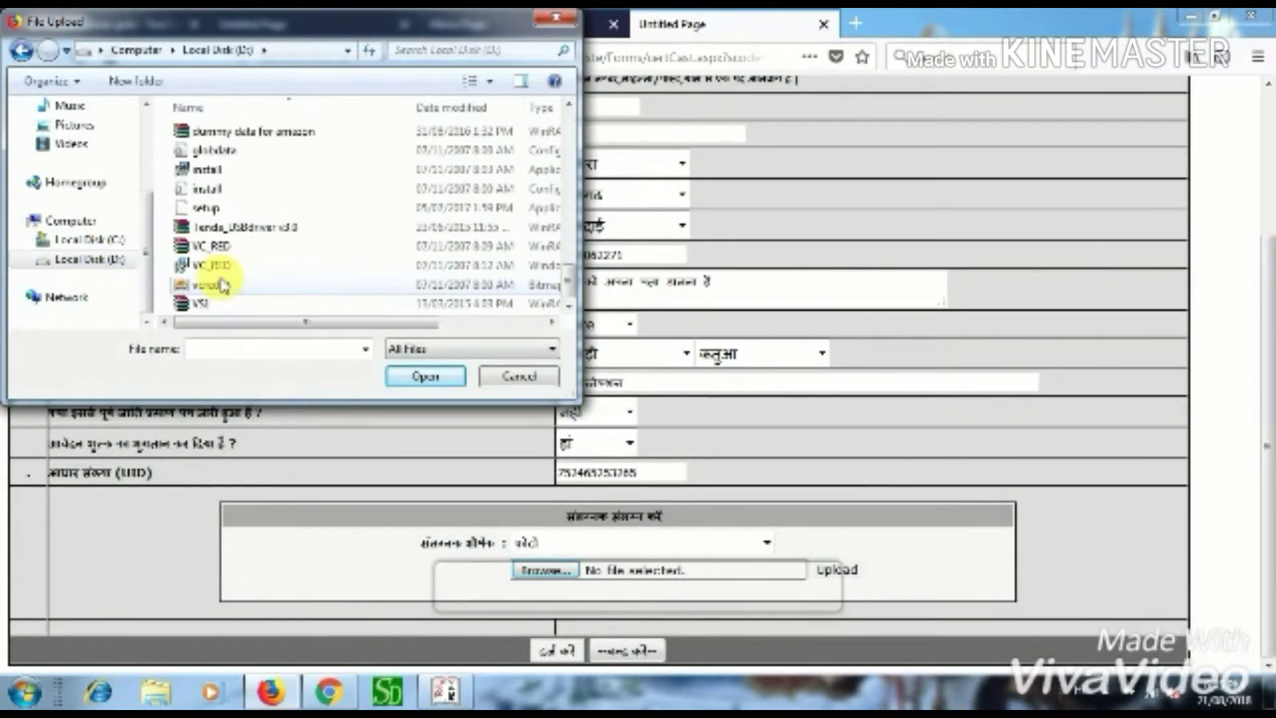
pyautogui.scroll(5, 223, 284)
# - Navigate through z18 A, desk drive and film into the Images folder
pyautogui.doubleClick(211, 302)
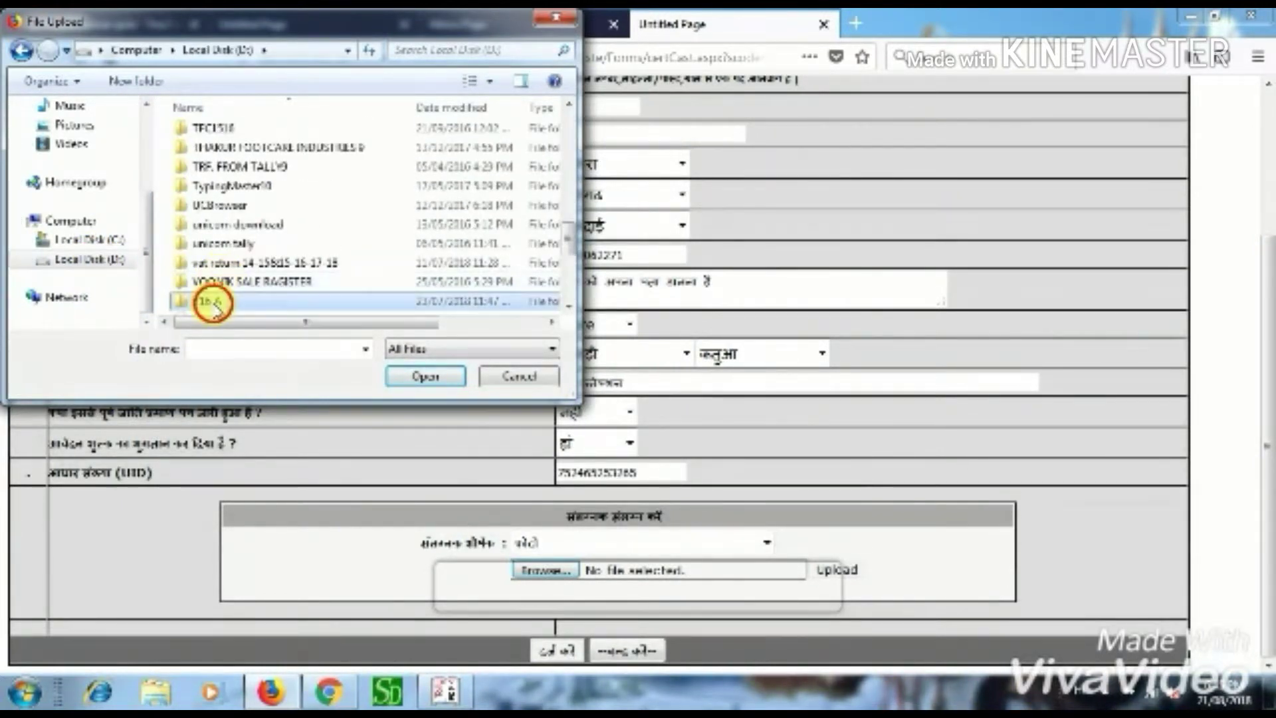
pyautogui.doubleClick(231, 170)
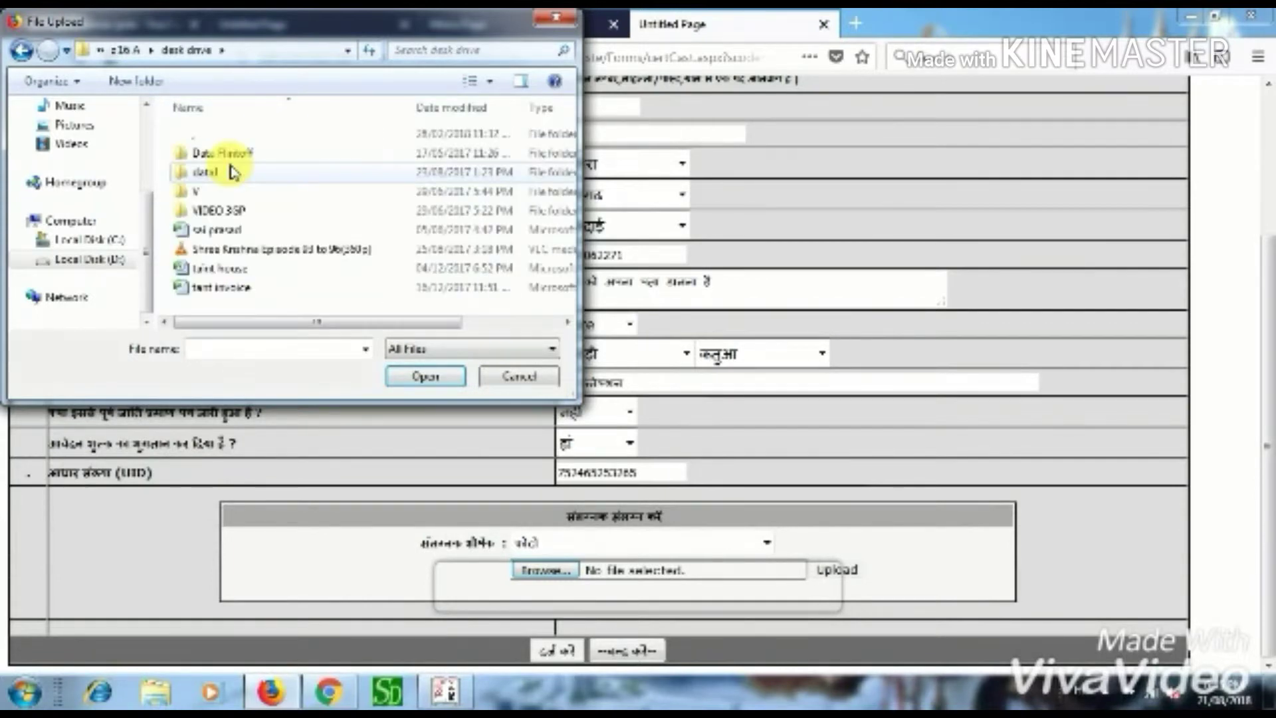
pyautogui.doubleClick(206, 134)
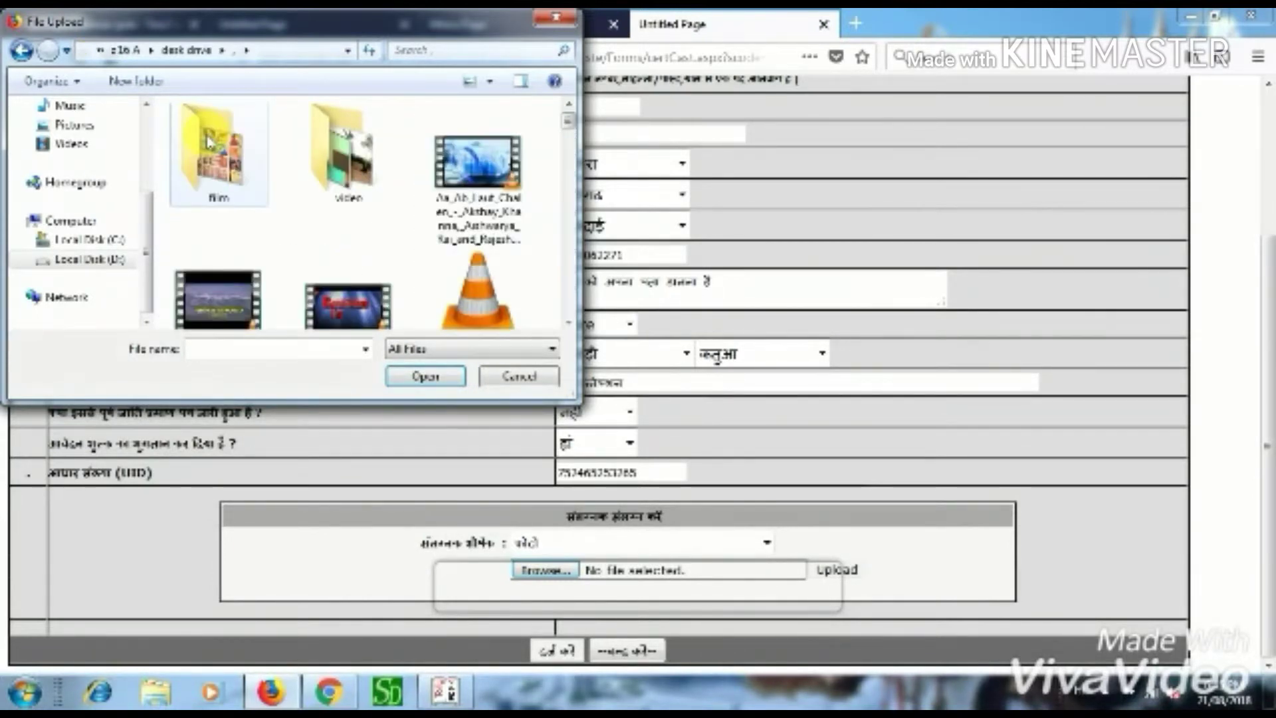
pyautogui.doubleClick(208, 142)
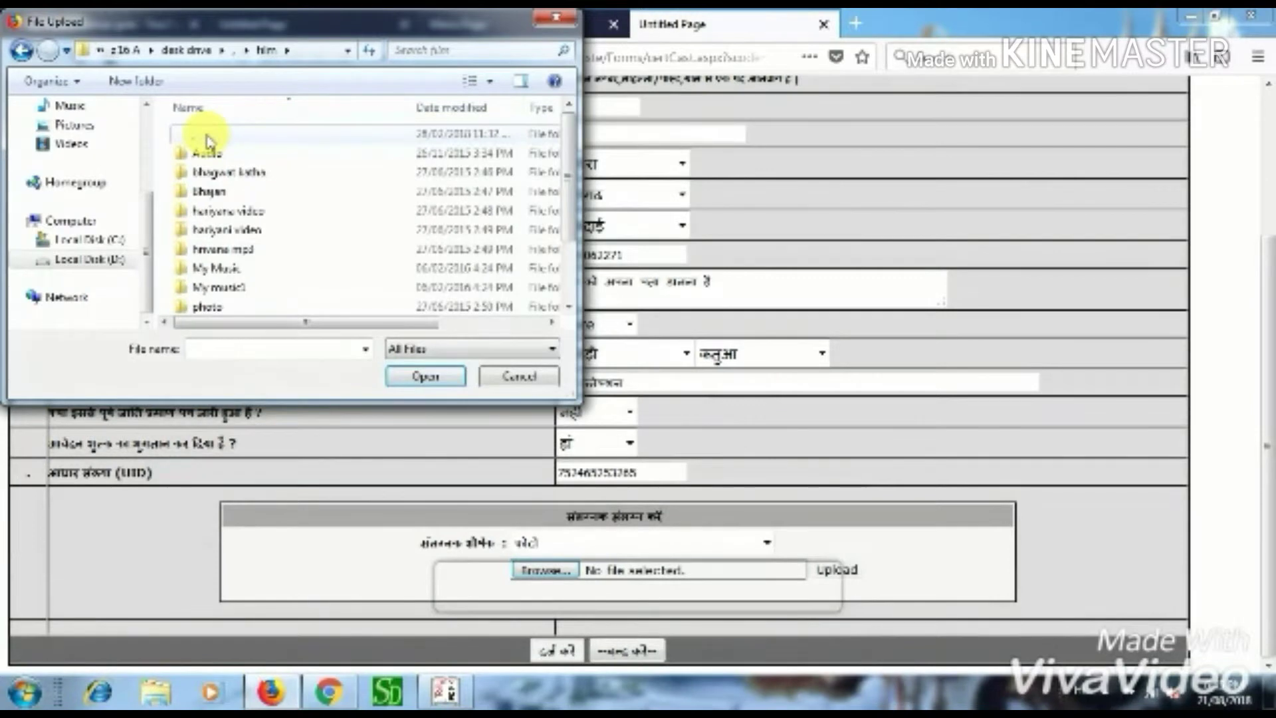
pyautogui.doubleClick(208, 142)
pyautogui.click(202, 173)
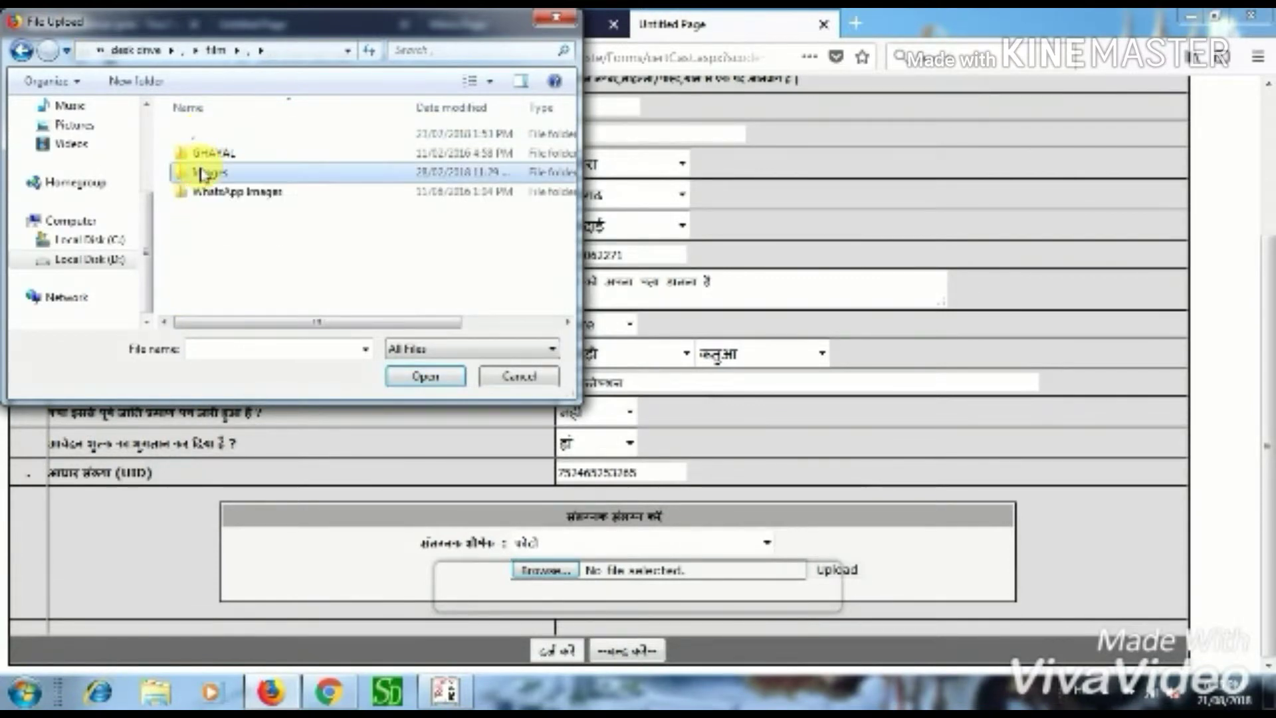
pyautogui.doubleClick(202, 173)
pyautogui.doubleClick(209, 156)
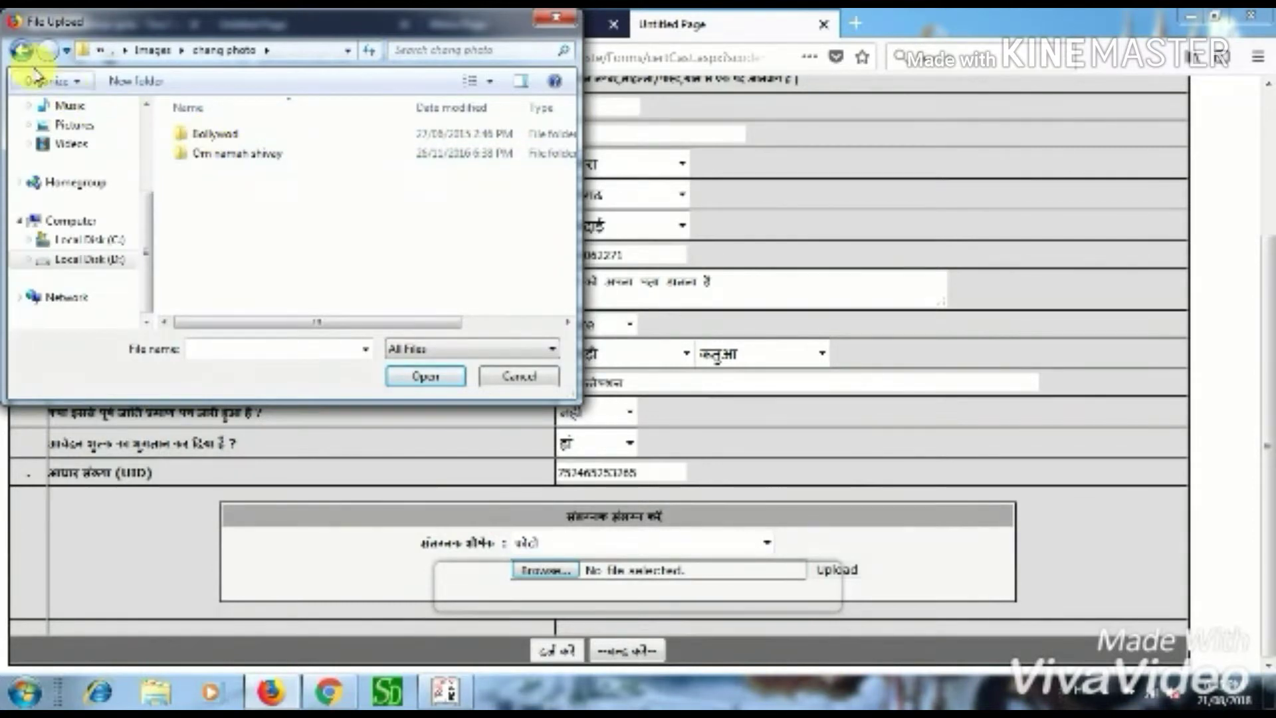
pyautogui.click(21, 50)
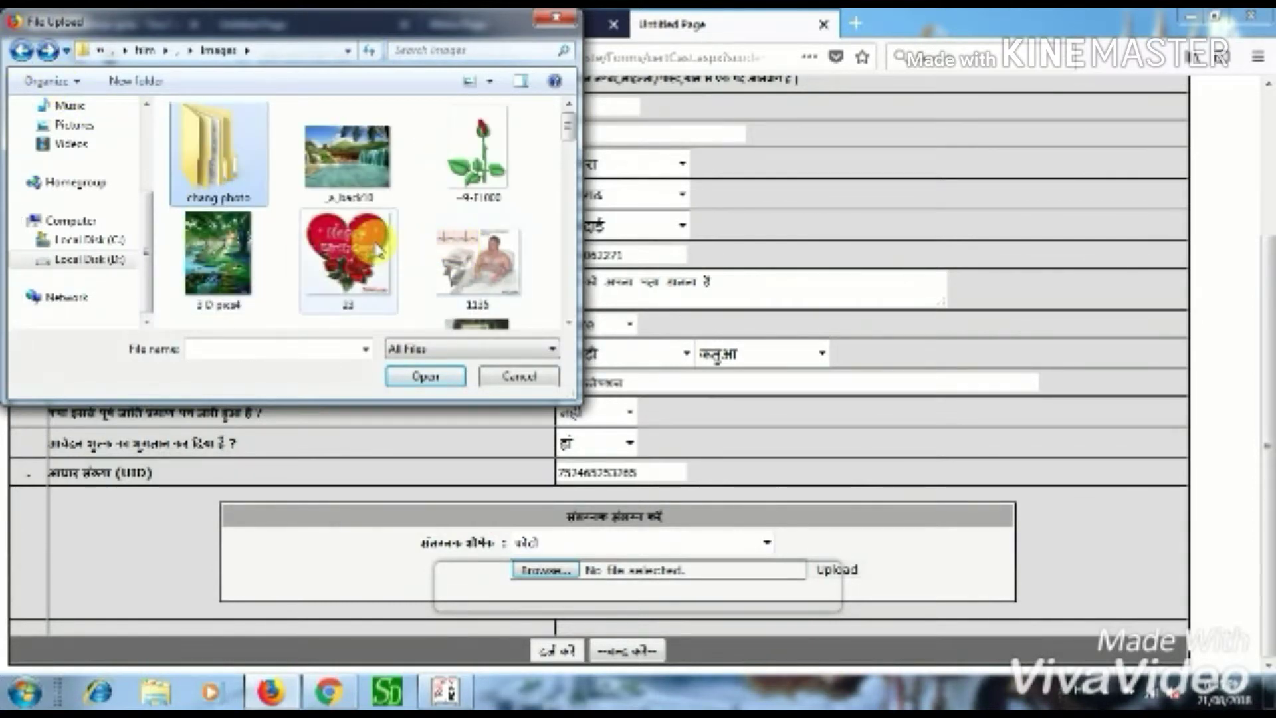
pyautogui.scroll(-3, 377, 250)
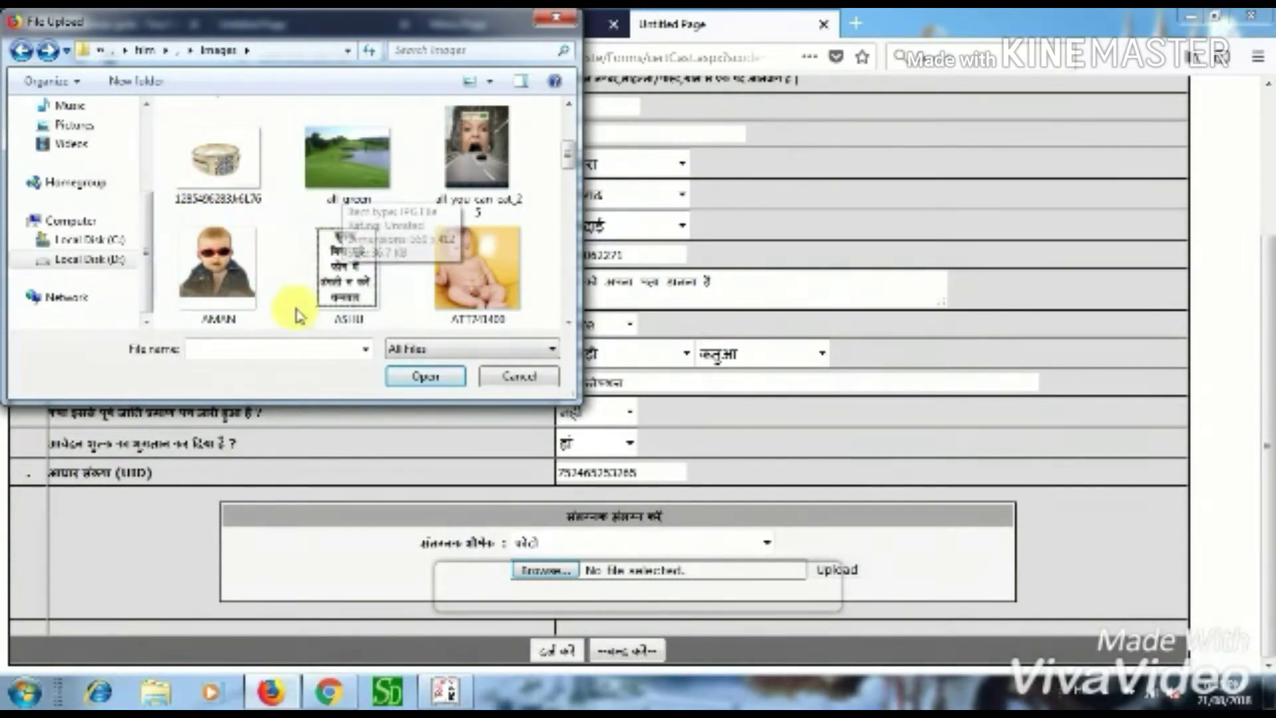
pyautogui.scroll(-3, 296, 313)
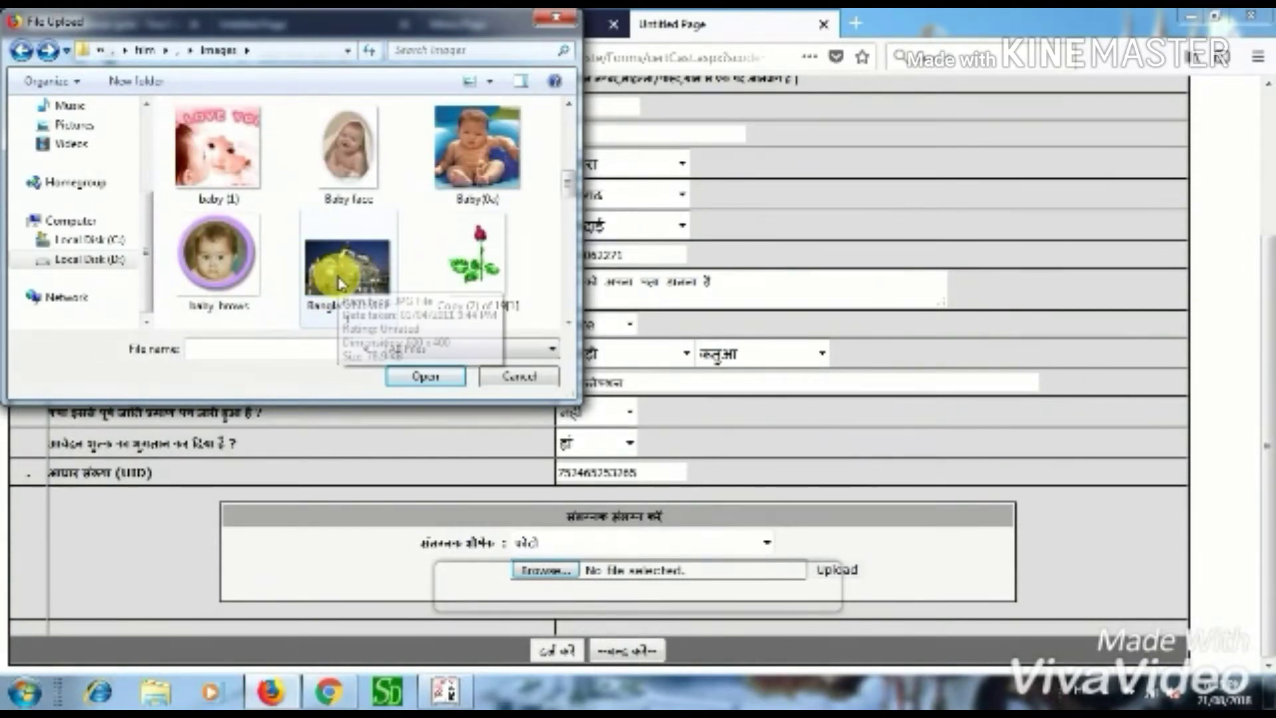
pyautogui.click(257, 349)
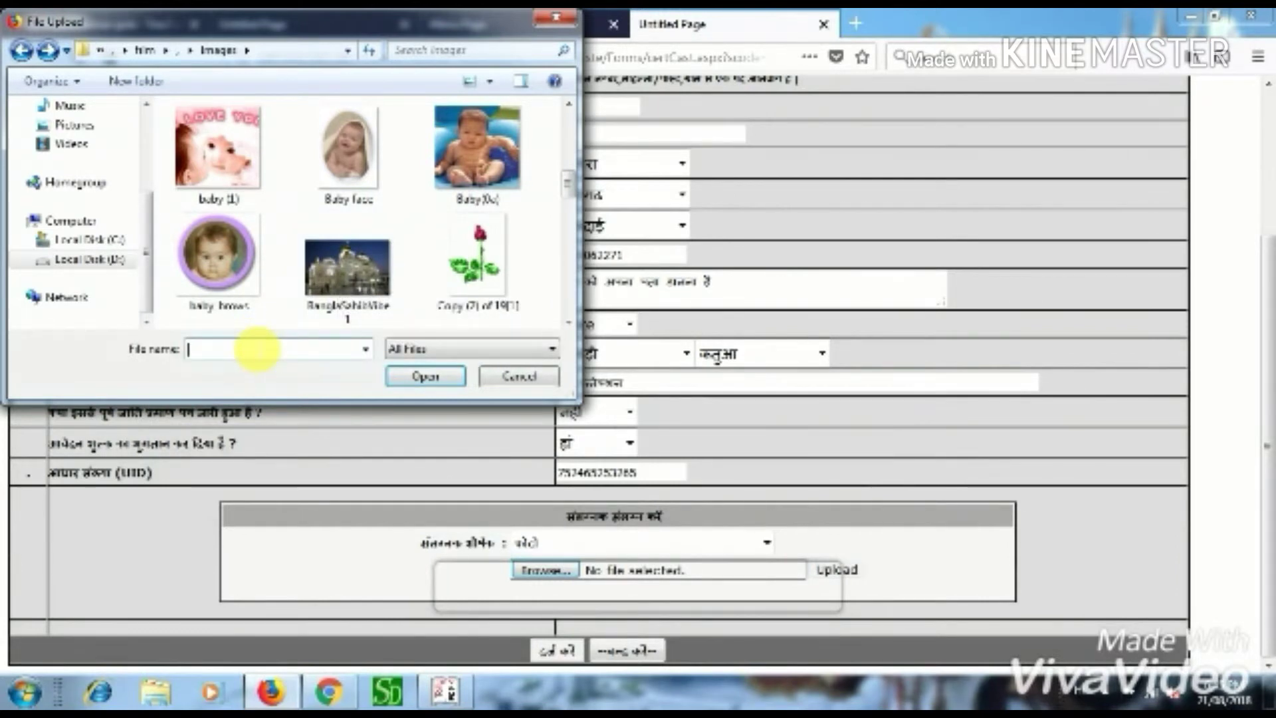
# - Type अपना फोटो as the file name, then cancel the File Upload dialog without attaching anything
pyautogui.write('APA')
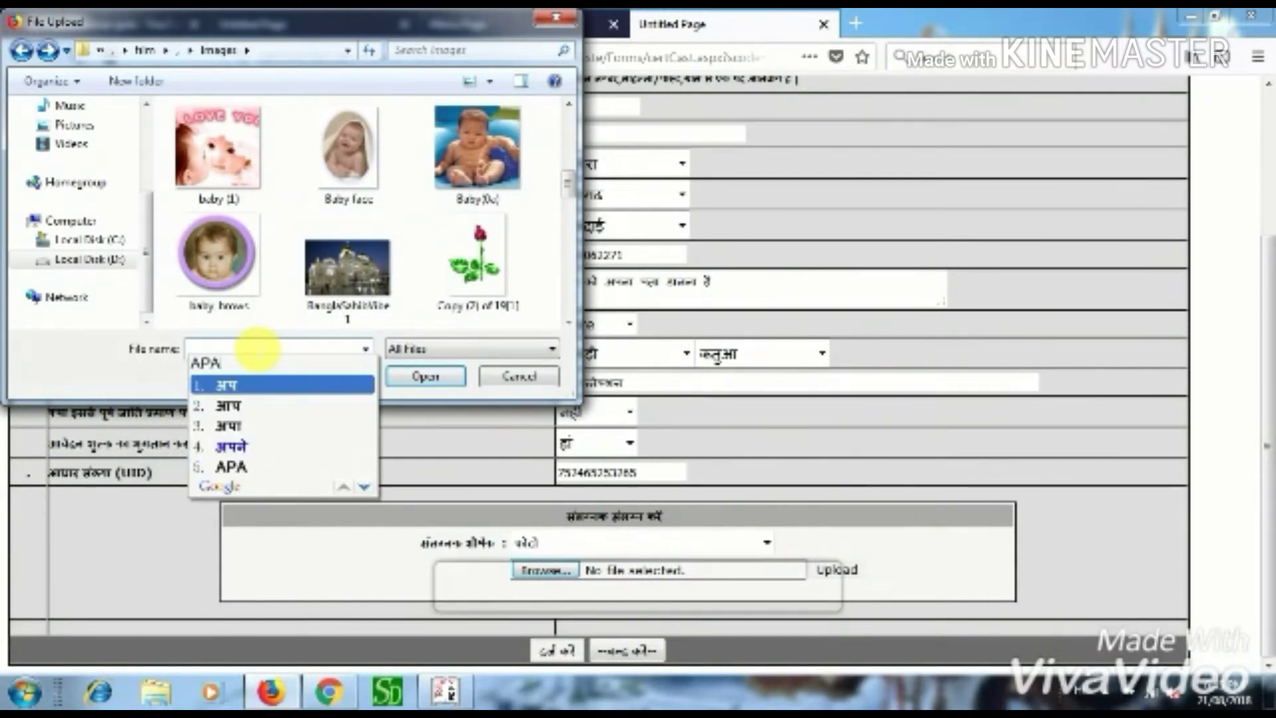
pyautogui.write('NA')
pyautogui.press('space')
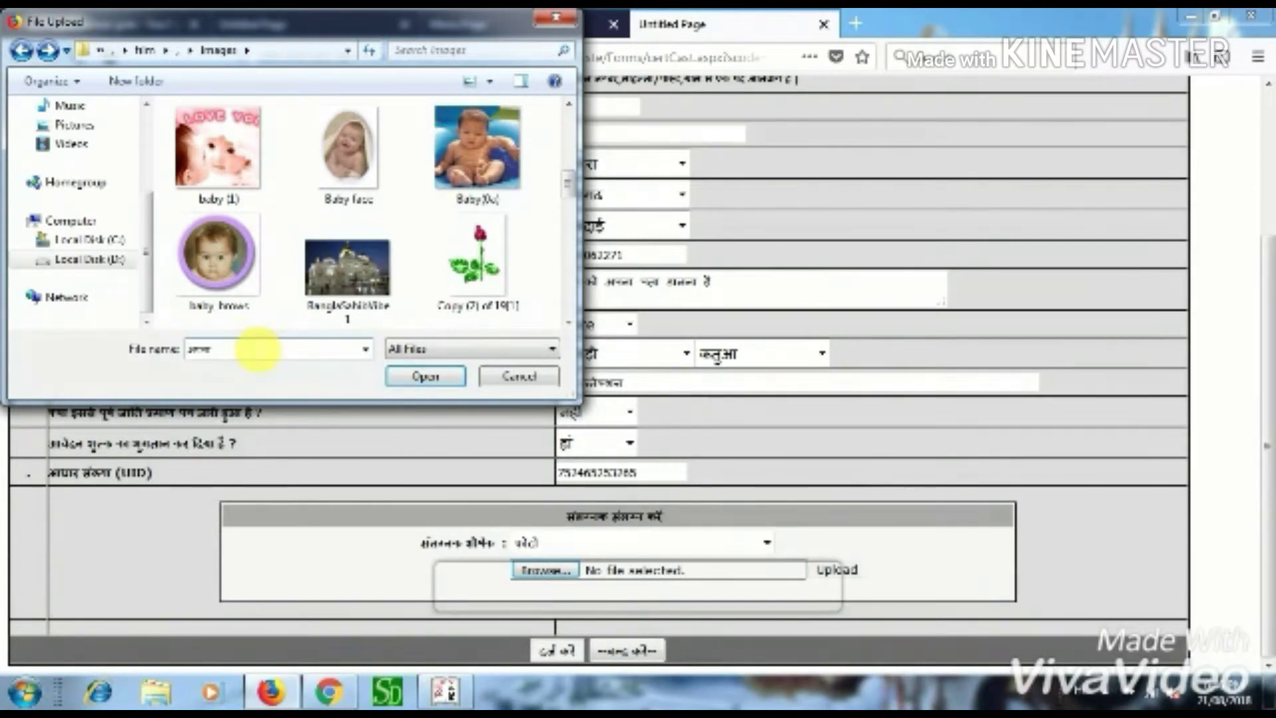
pyautogui.write('P')
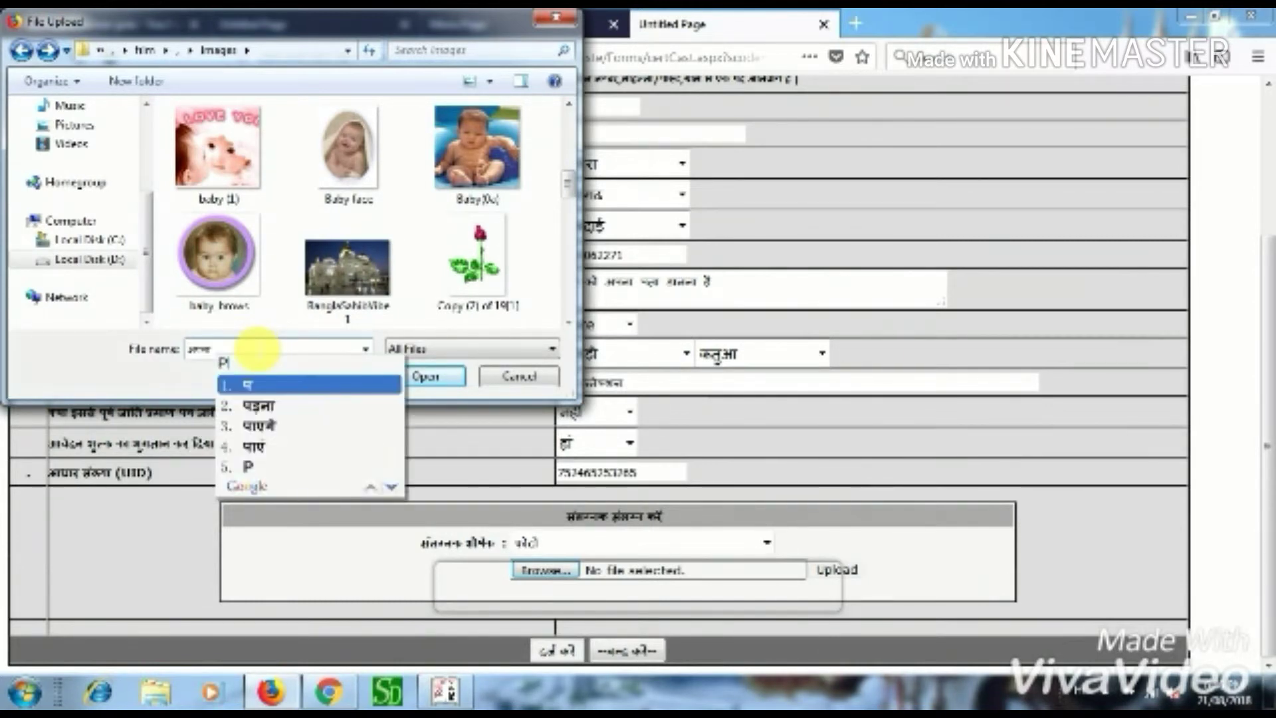
pyautogui.write('H')
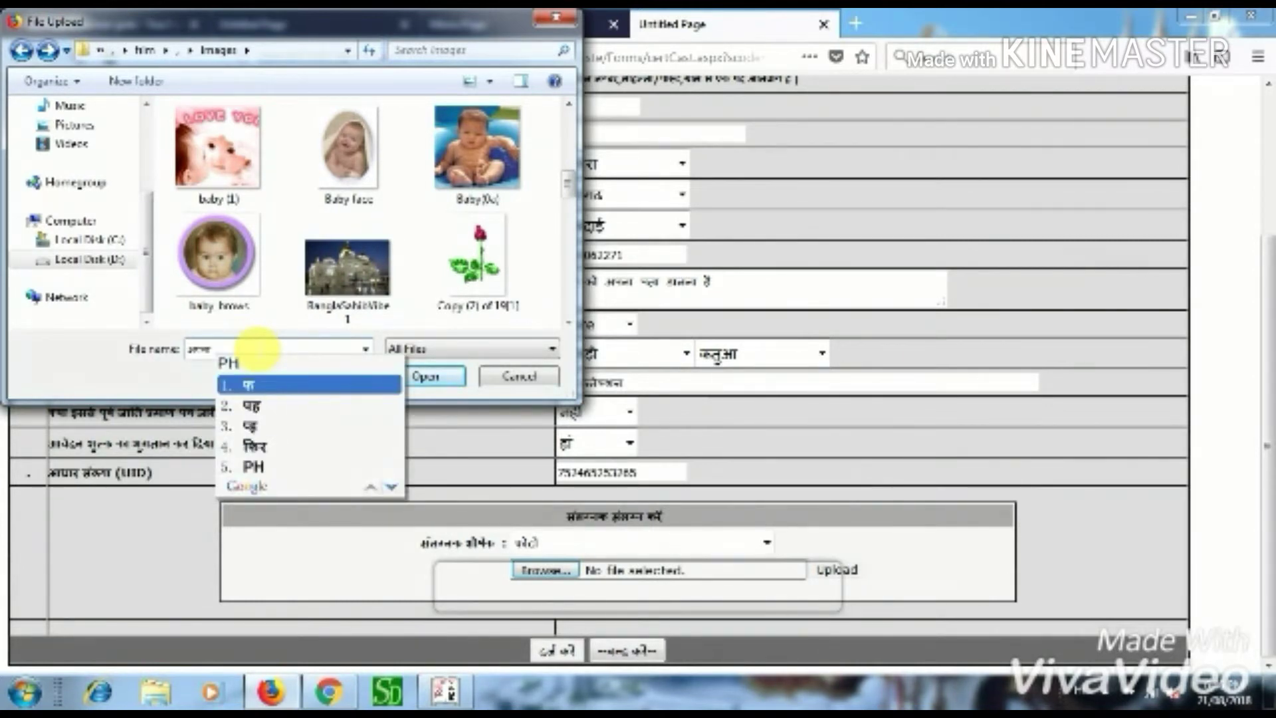
pyautogui.write('OT')
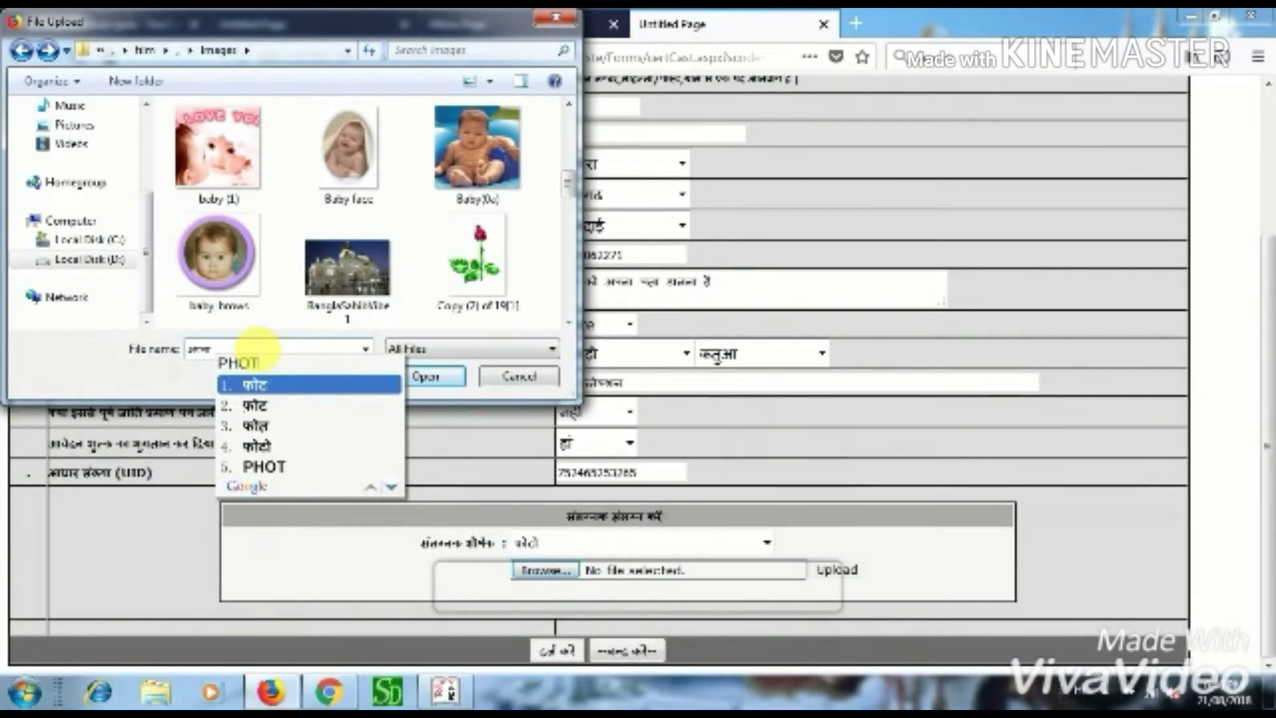
pyautogui.write('O')
pyautogui.press('space')
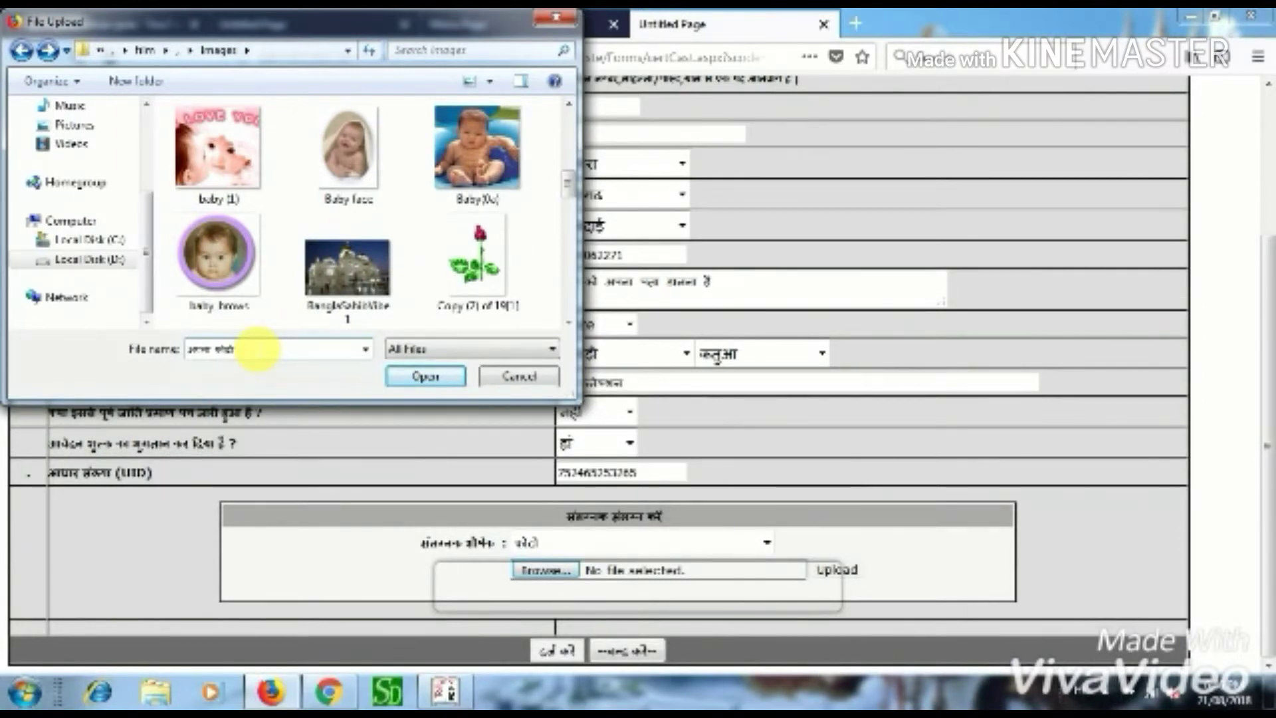
pyautogui.click(517, 383)
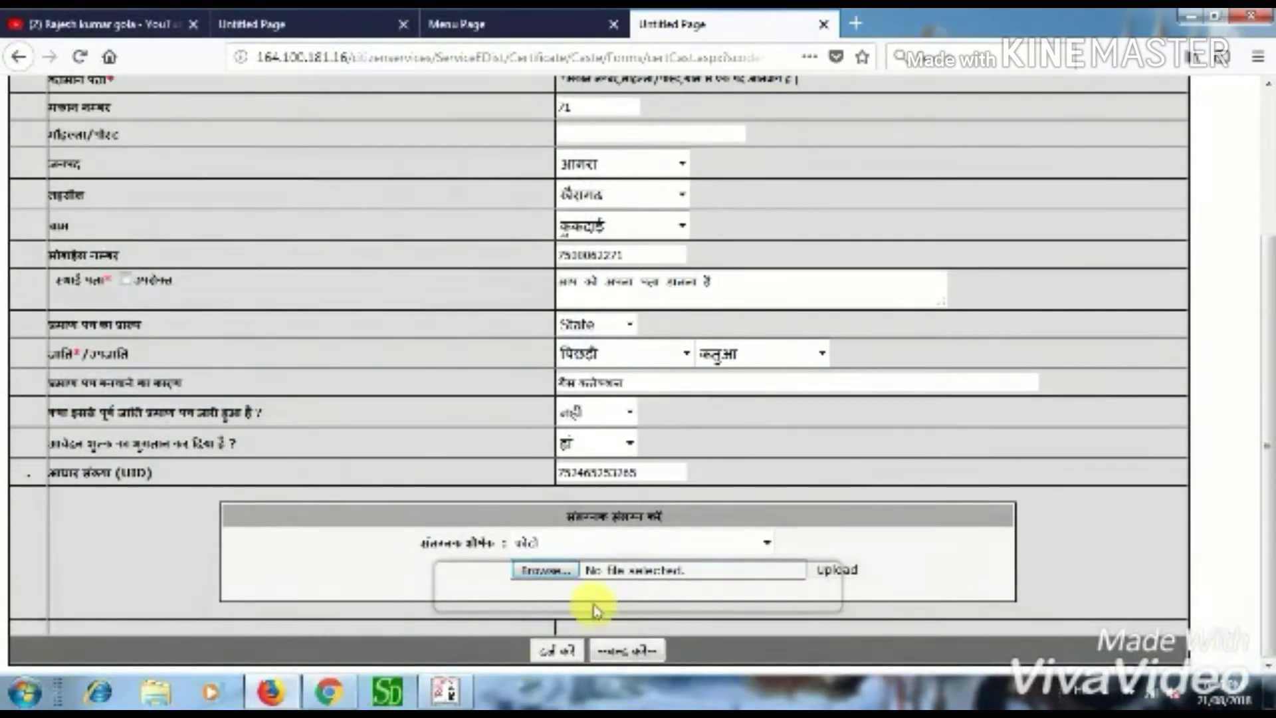
# - Change the attachment type from स्वप्रमाणित घोषणा पत्र to अन्य (other)
pyautogui.click(766, 544)
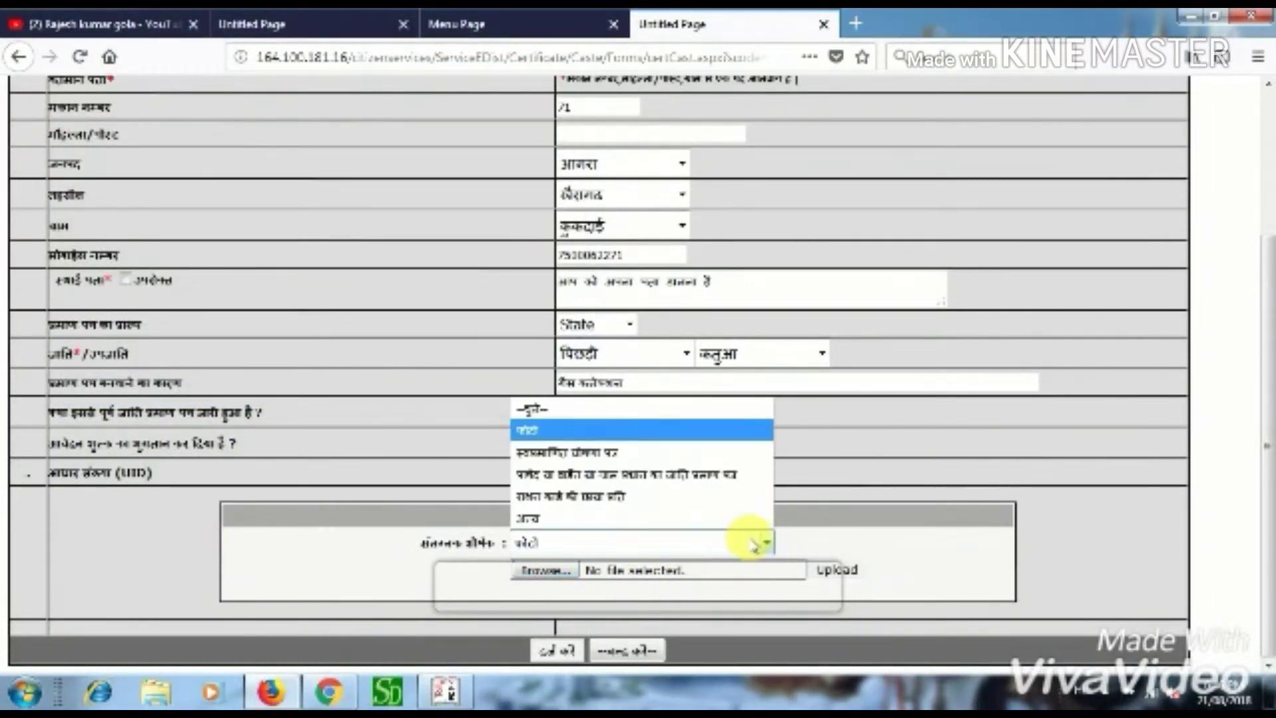
pyautogui.click(584, 452)
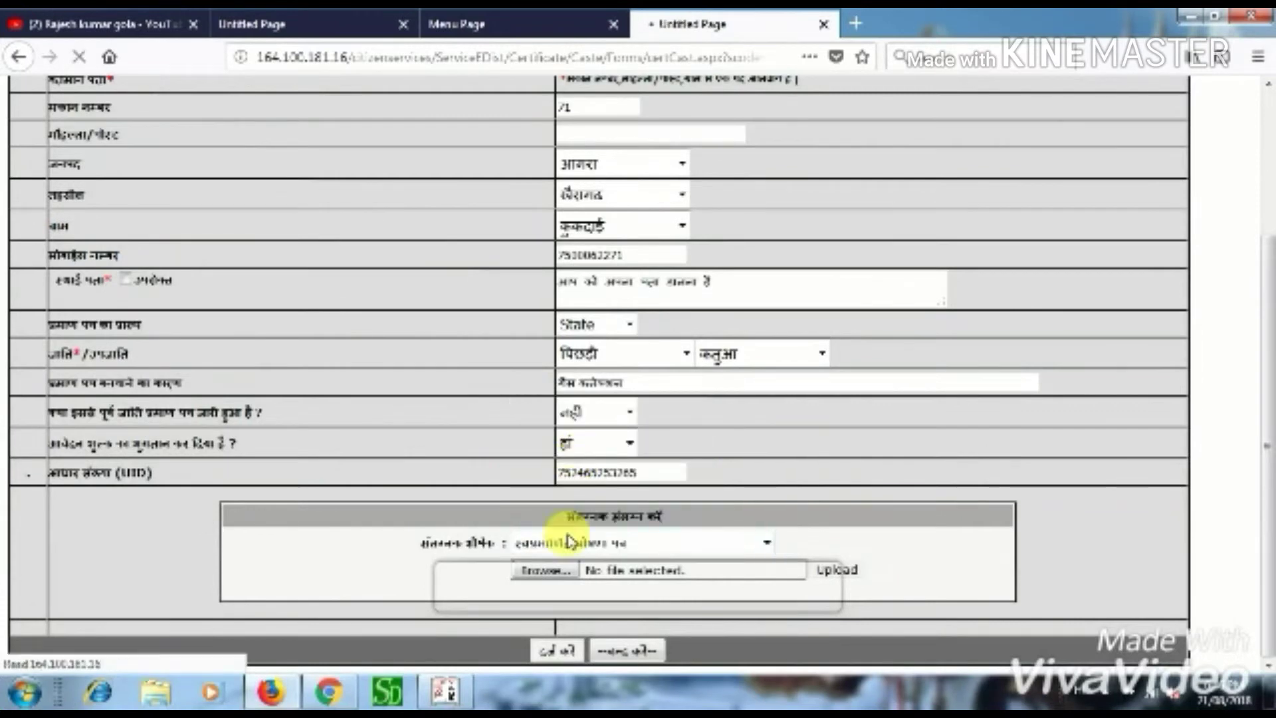
pyautogui.click(767, 542)
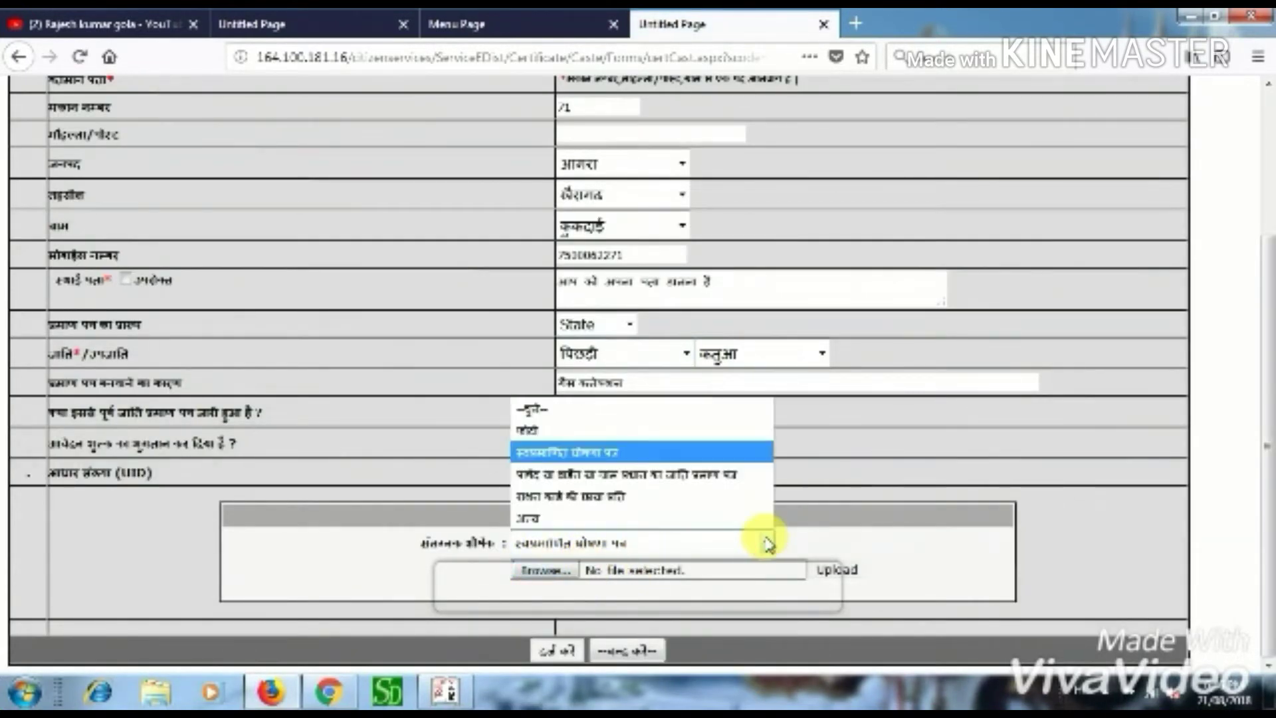
pyautogui.click(547, 524)
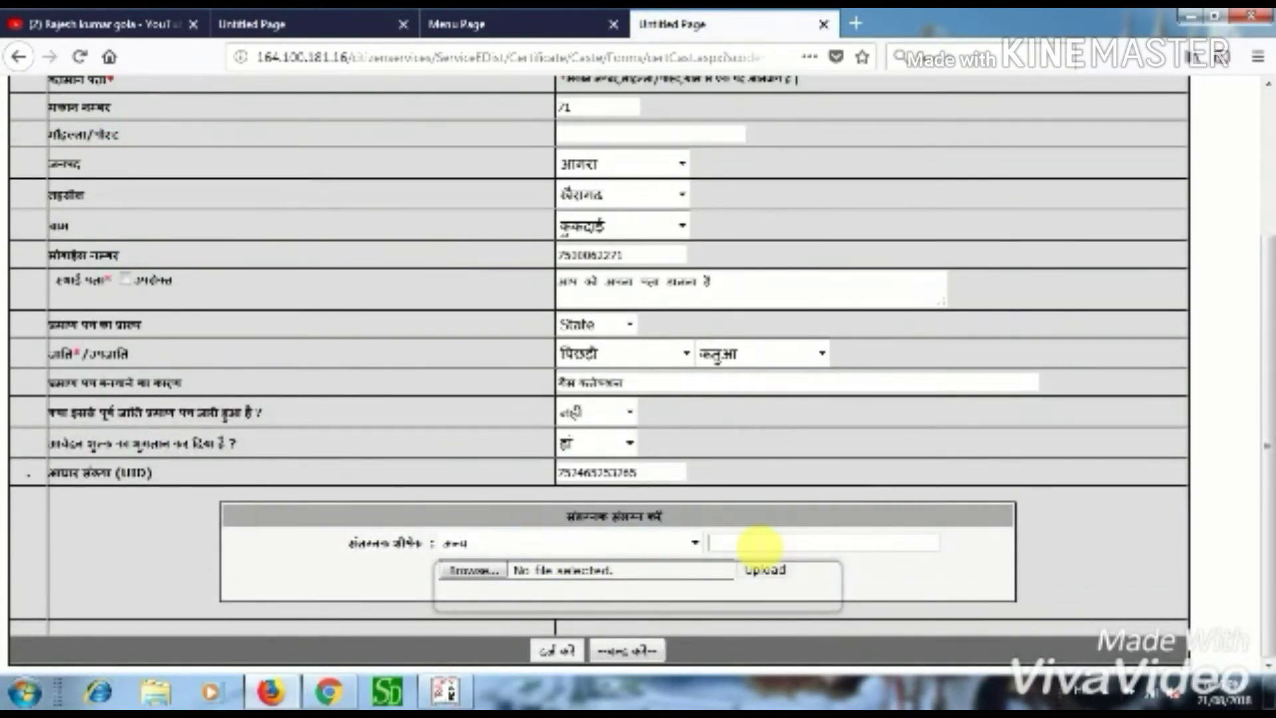
# - Describe the other attached document as आधार कार्ड (Aadhaar card)
pyautogui.click(758, 544)
pyautogui.write('AADHAR ')
pyautogui.write('V')
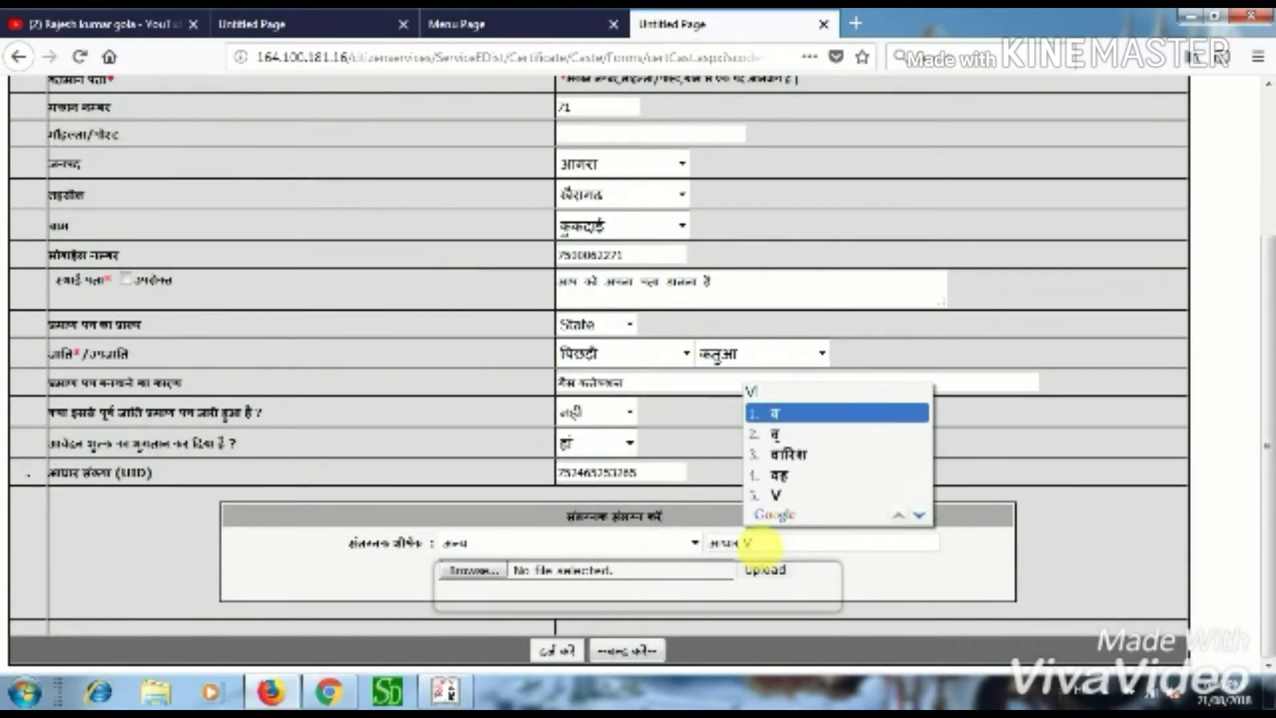
pyautogui.press('BackSpace')
pyautogui.write('CARD')
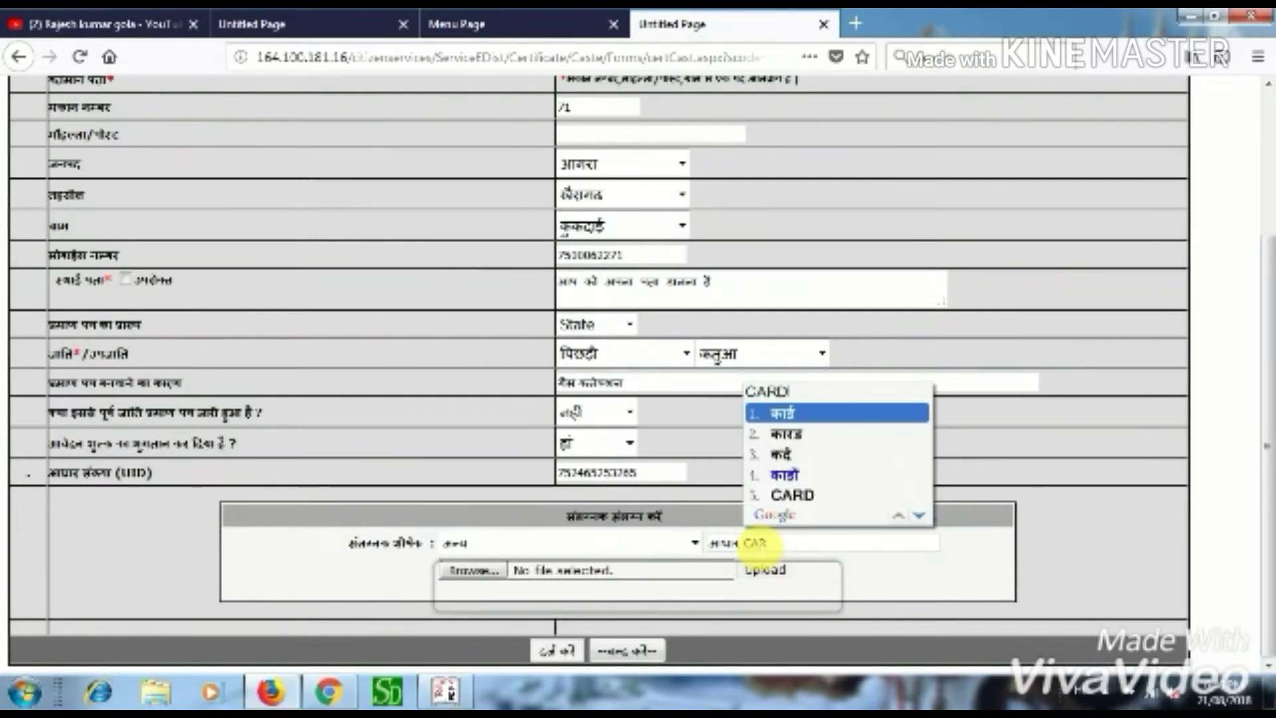
pyautogui.press('Escape')
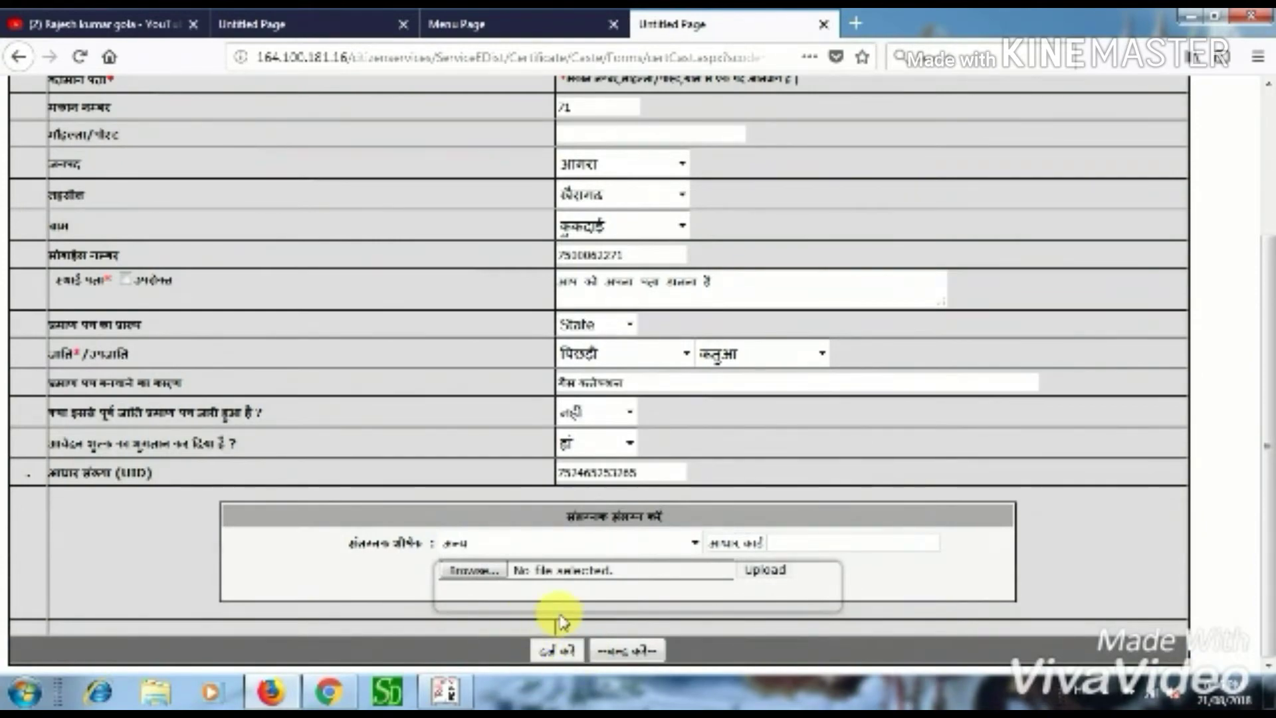
# - Go back from the form and resend the data to reload the expired previous page
pyautogui.scroll(5, 560, 618)
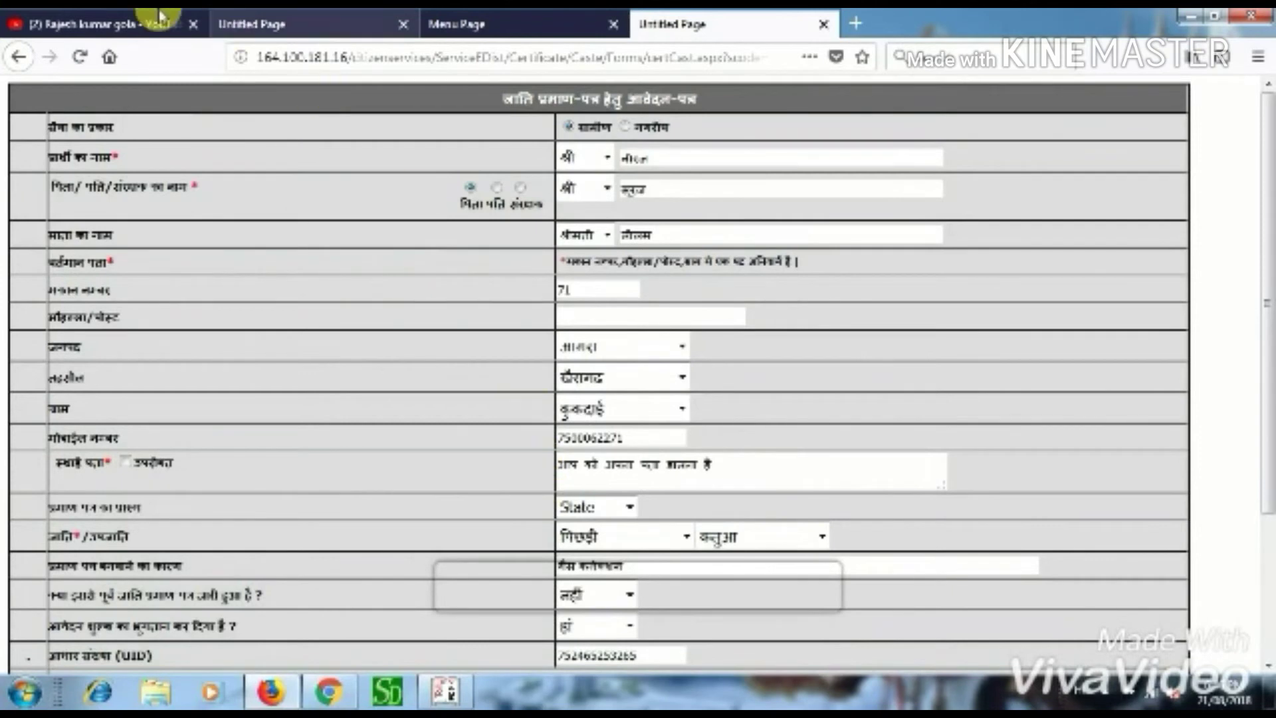
pyautogui.click(20, 60)
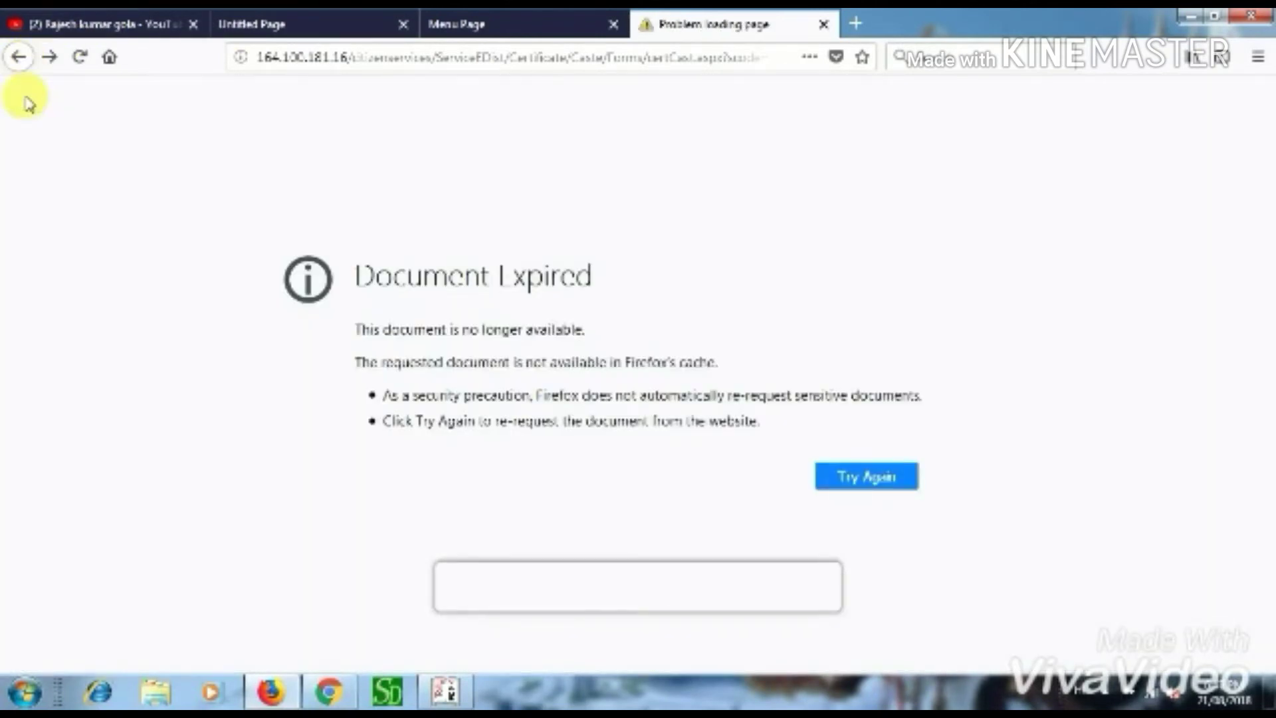
pyautogui.click(878, 478)
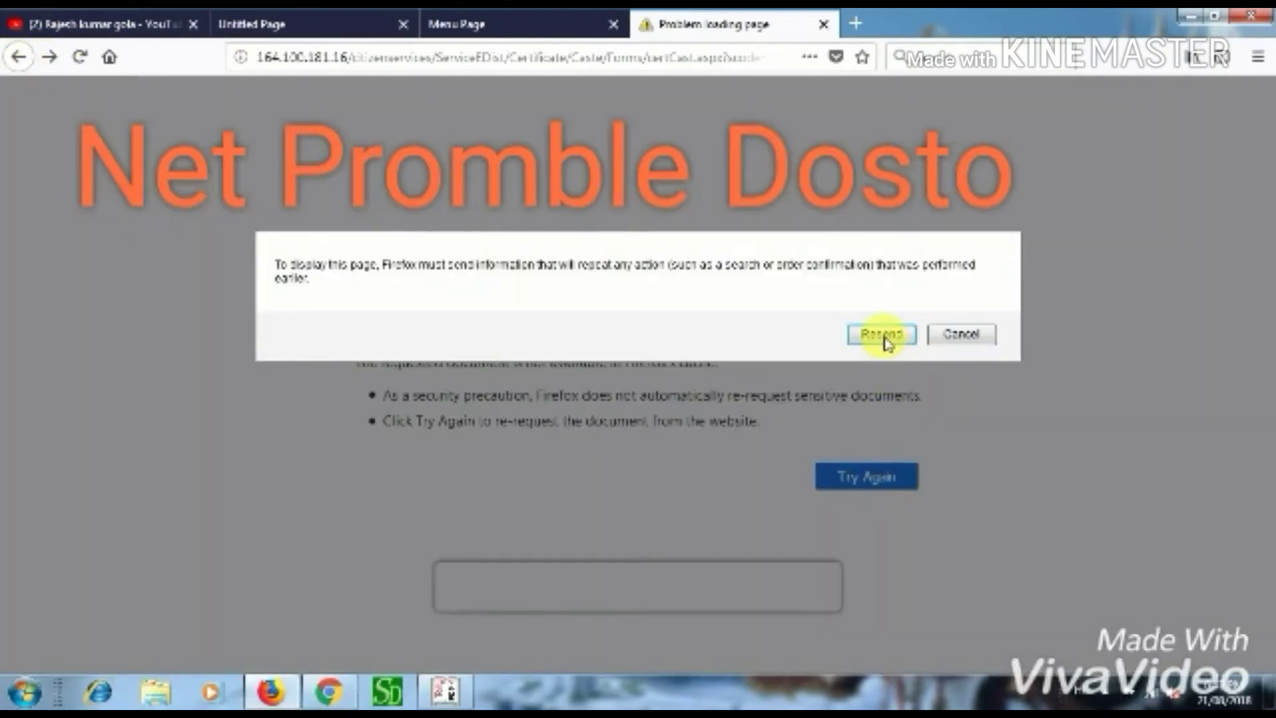
pyautogui.click(884, 334)
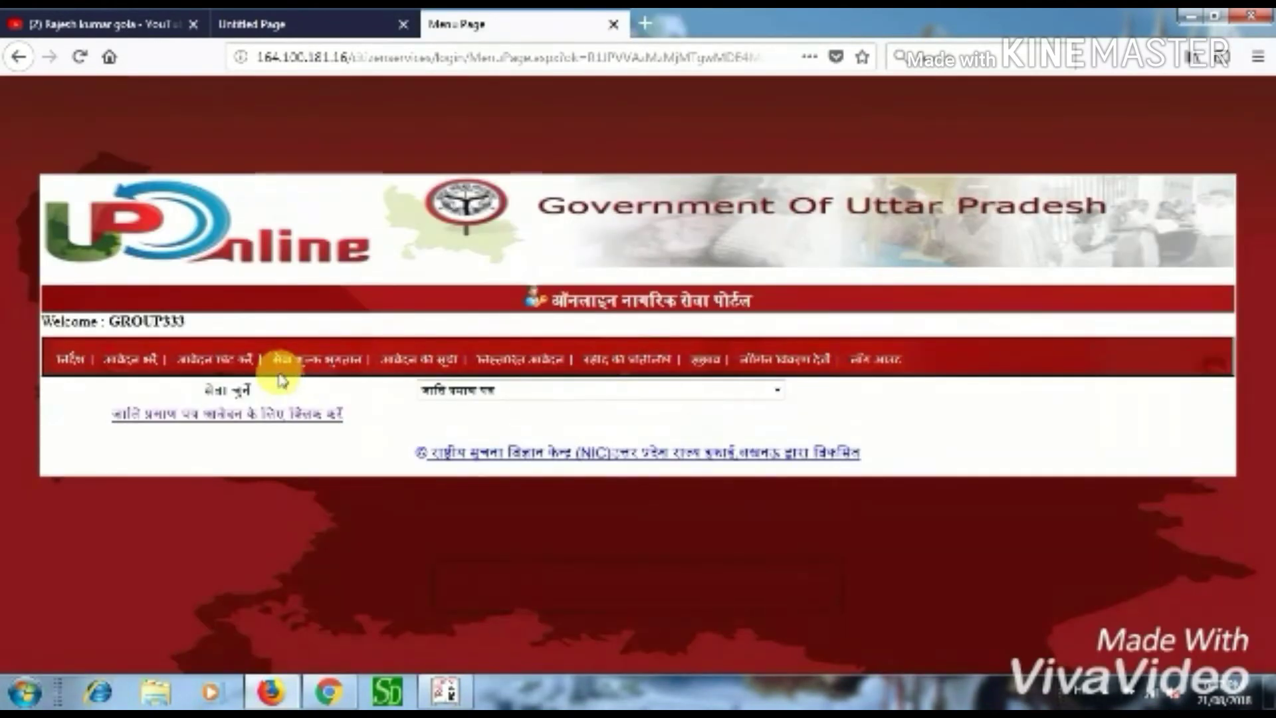
# - Check the print-application and fee-payment pages, then open the applications list (आवेदन की सूची)
pyautogui.click(231, 364)
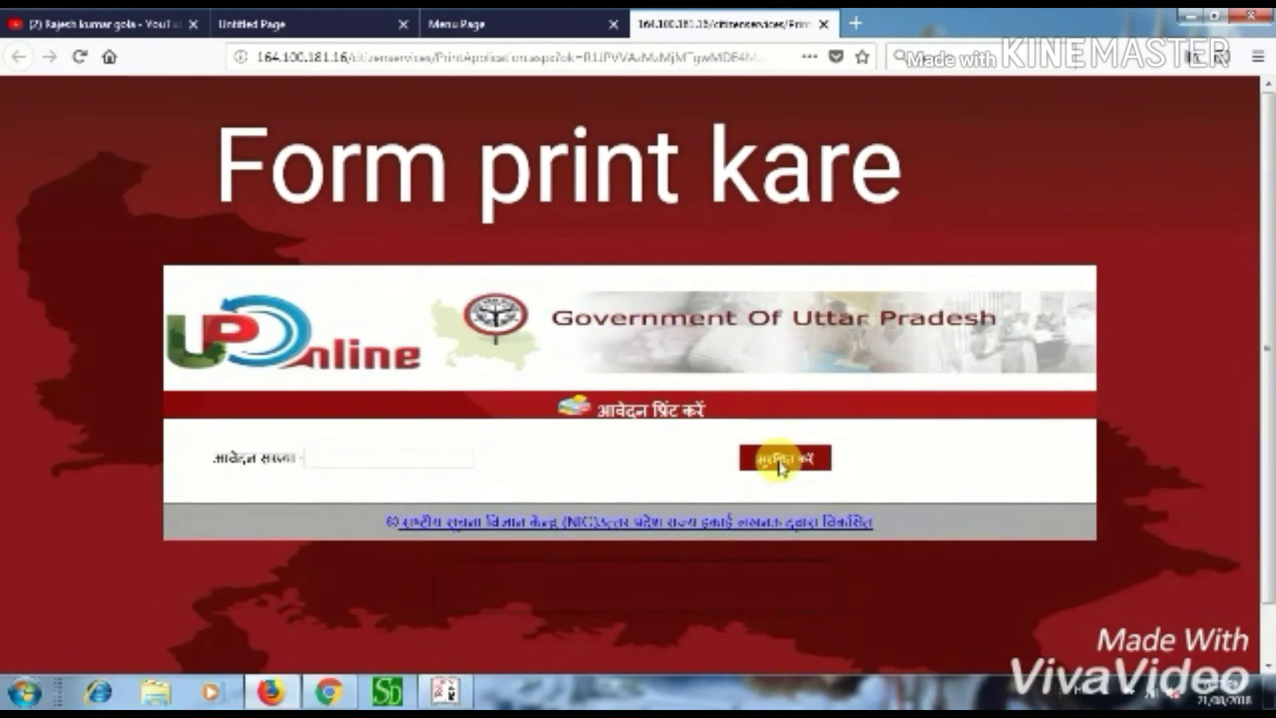
pyautogui.click(465, 25)
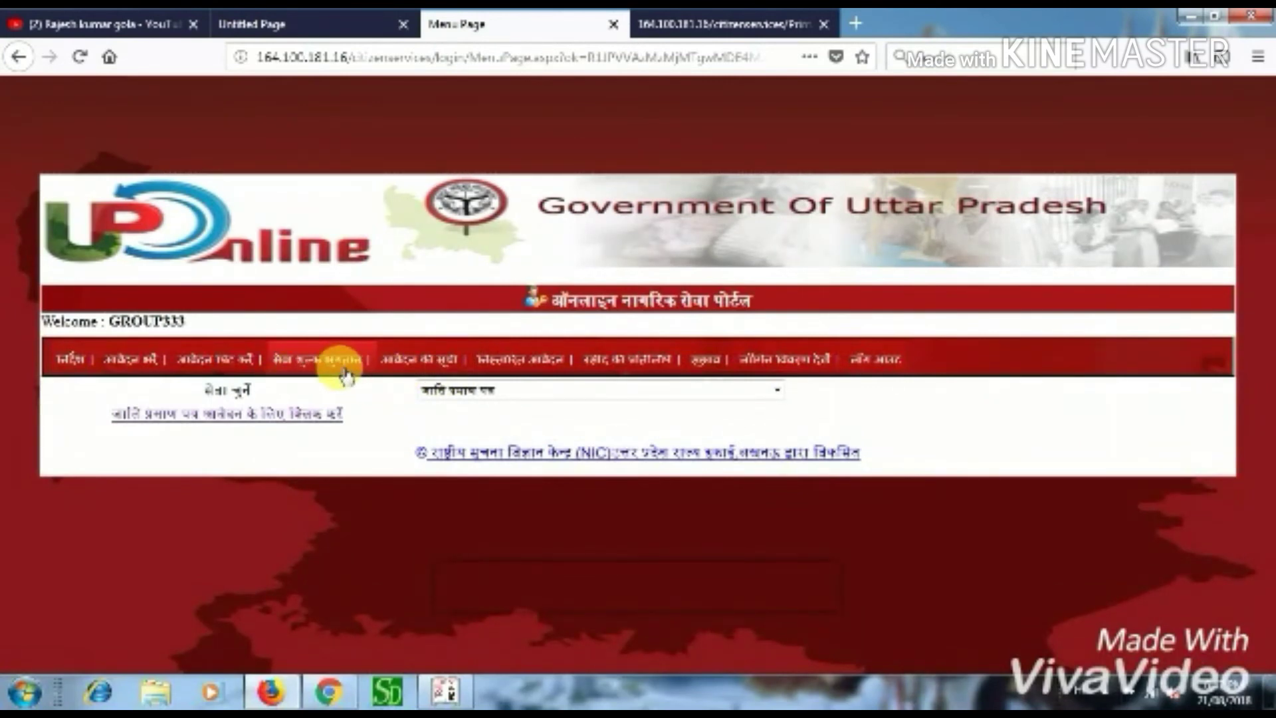
pyautogui.click(320, 362)
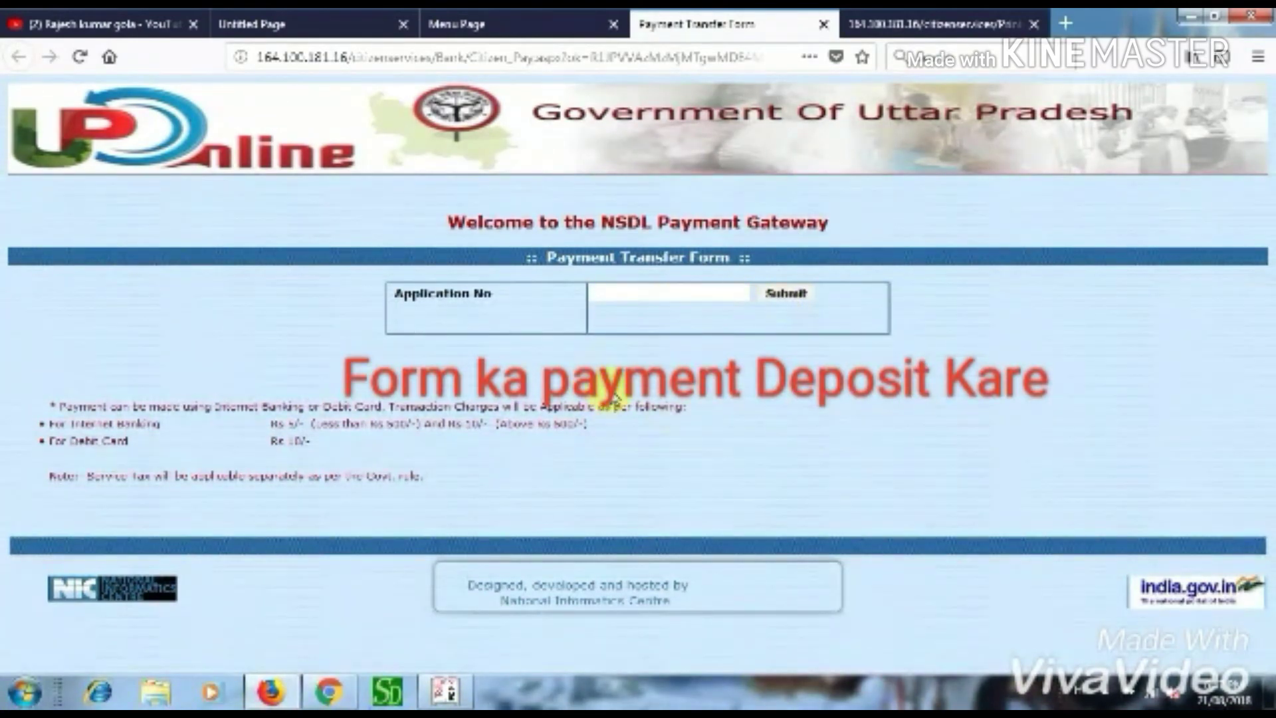
pyautogui.click(456, 24)
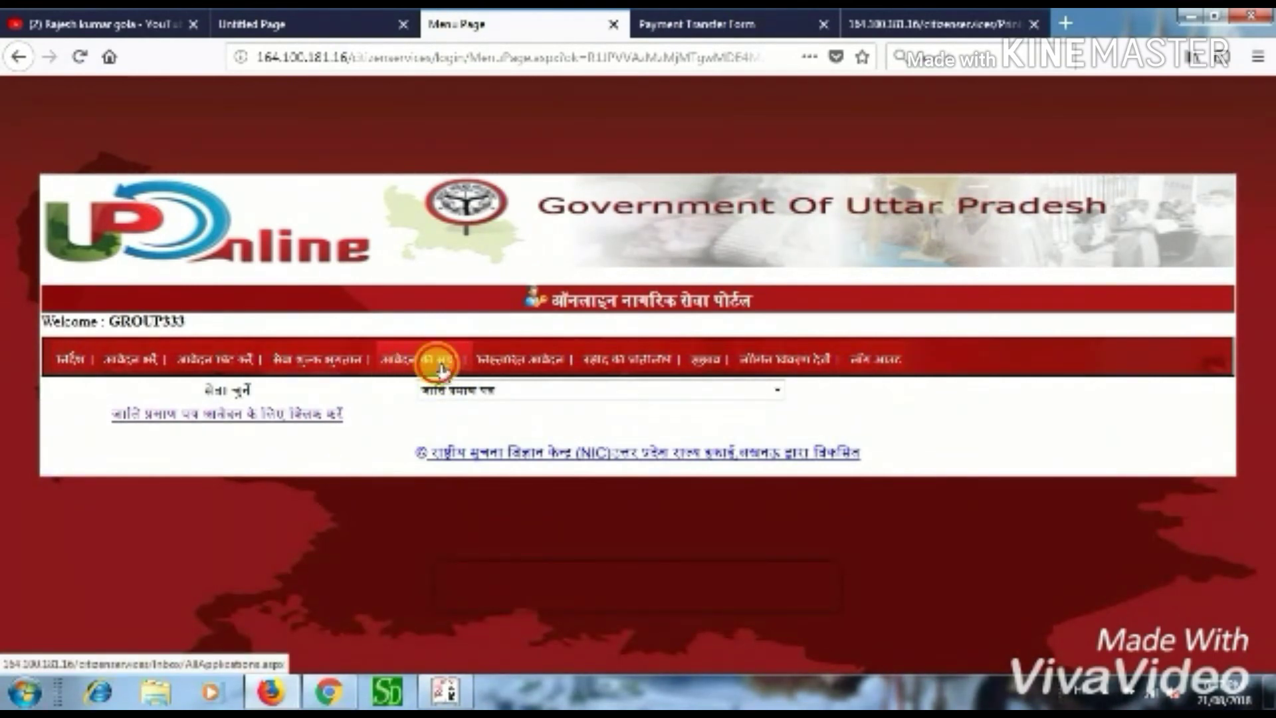
pyautogui.click(445, 367)
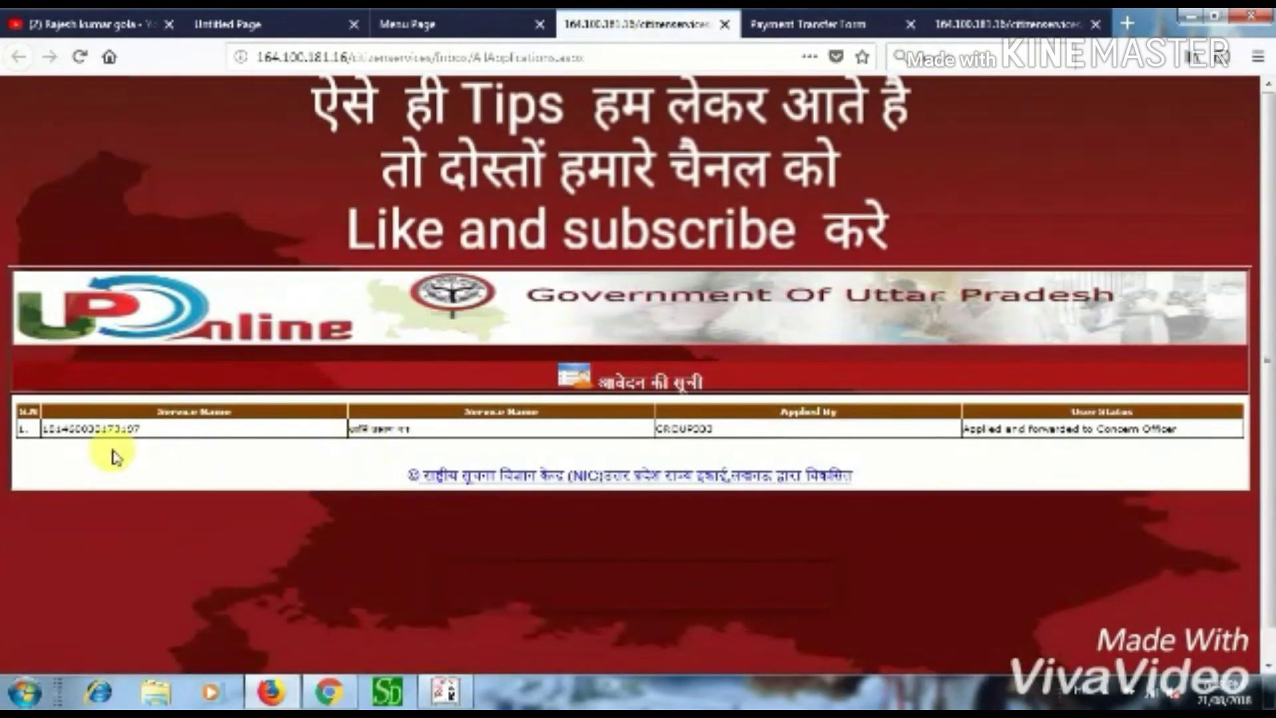